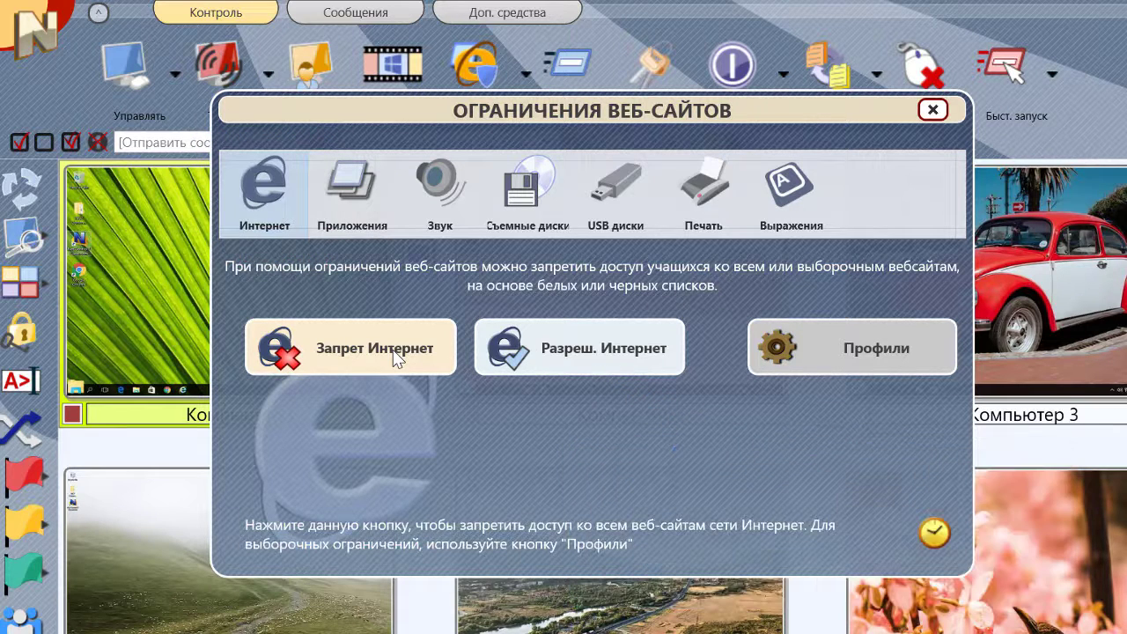
# Block all Internet access on the selected computer with the permanent (Постоянно) option.
pyautogui.click(394, 367)
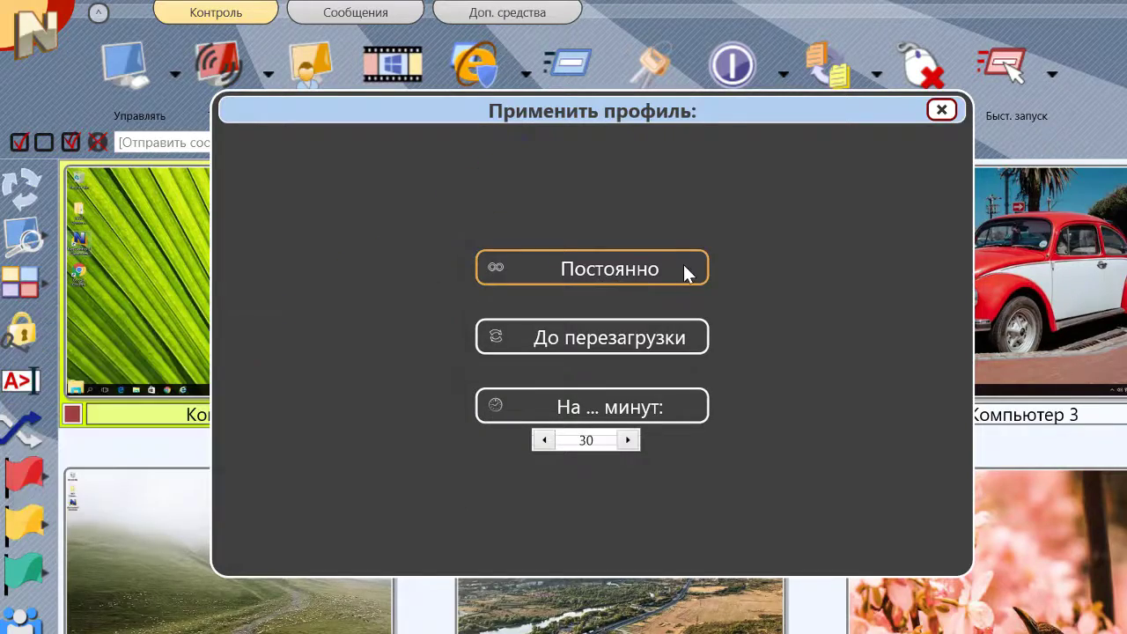
pyautogui.click(687, 269)
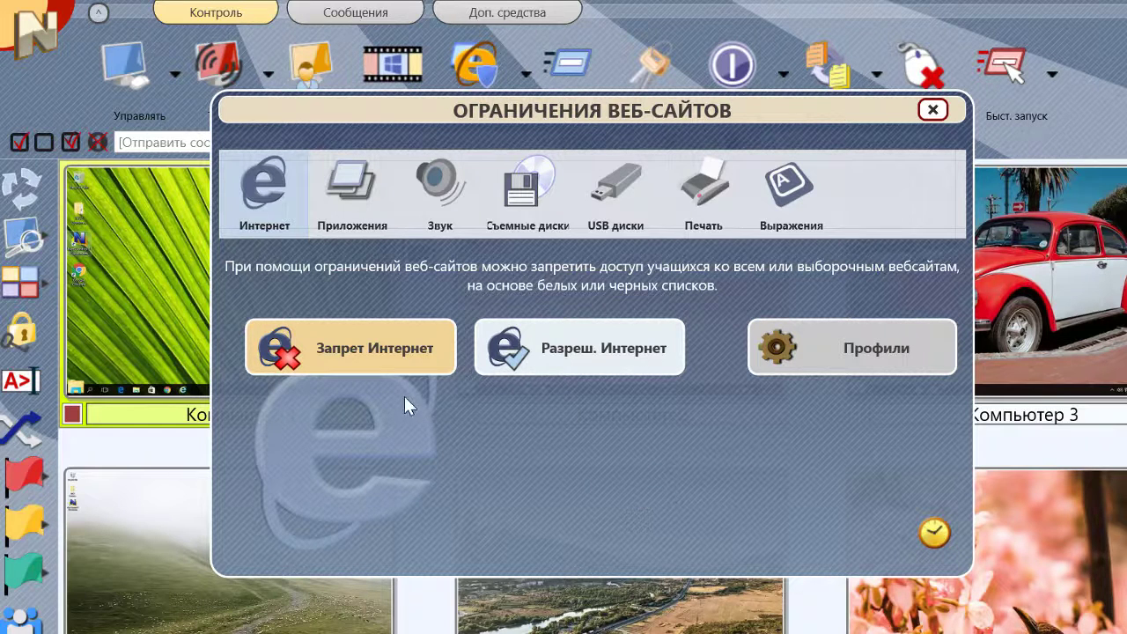
pyautogui.click(385, 346)
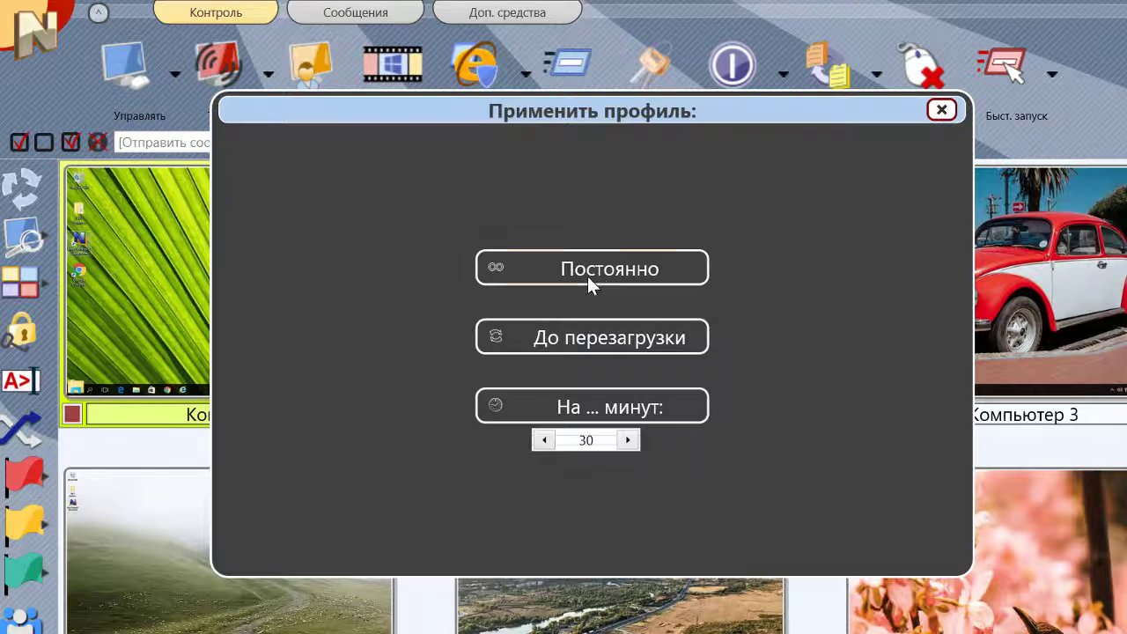
pyautogui.click(621, 263)
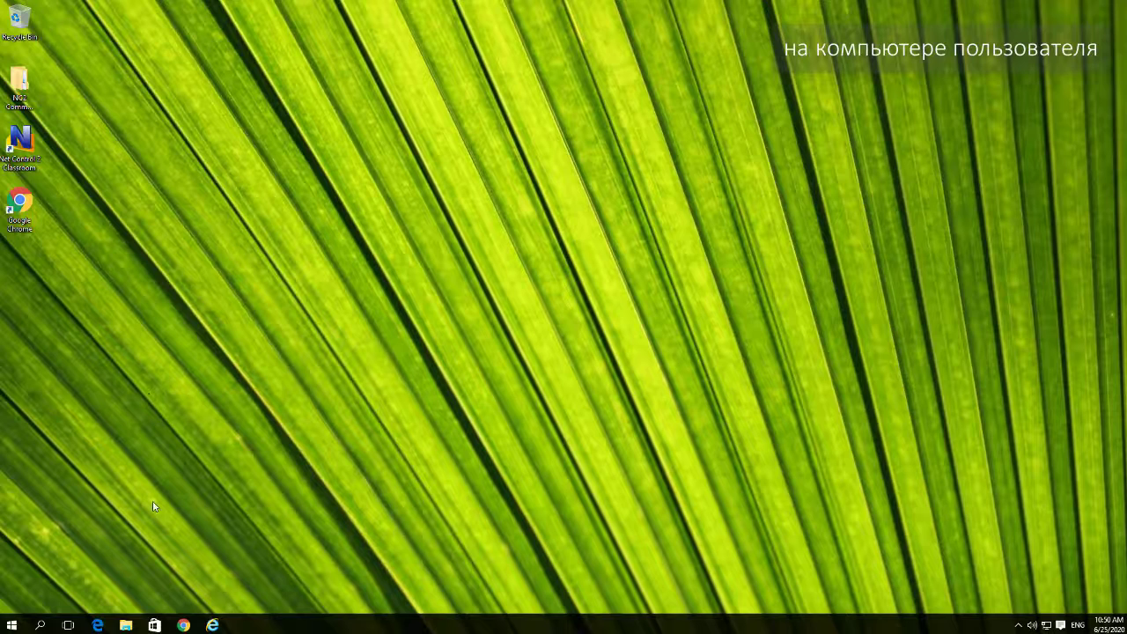
# Switch to Chrome on the student computer, try to open netcontrol2.com, and close the browser.
pyautogui.click(184, 625)
pyautogui.write('netcont')
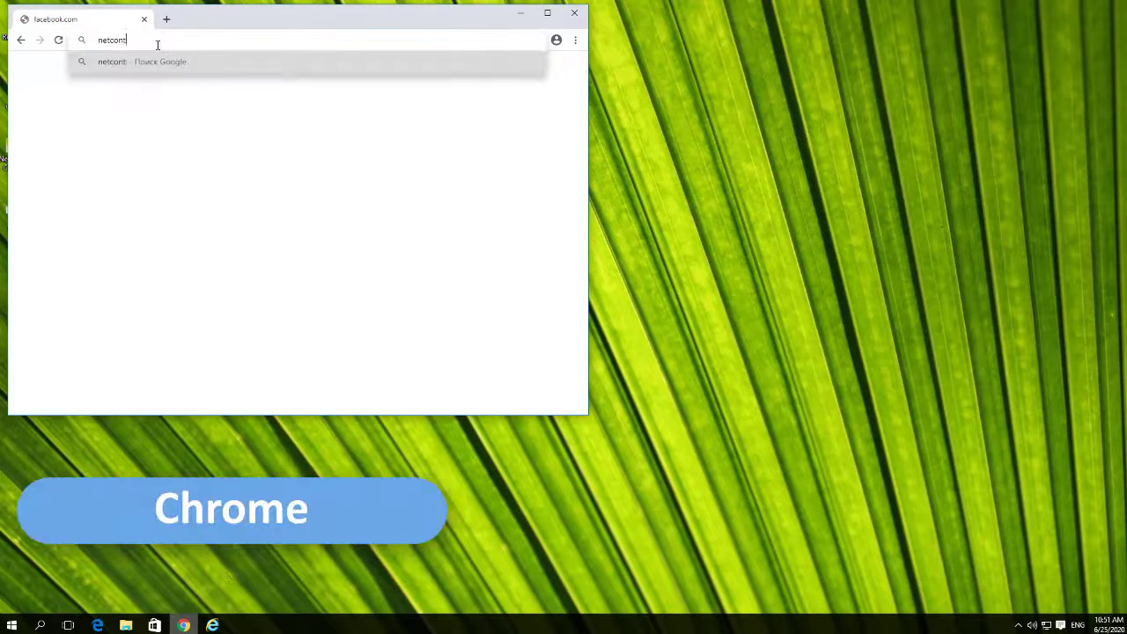
pyautogui.write('rol2.com')
pyautogui.press('Return')
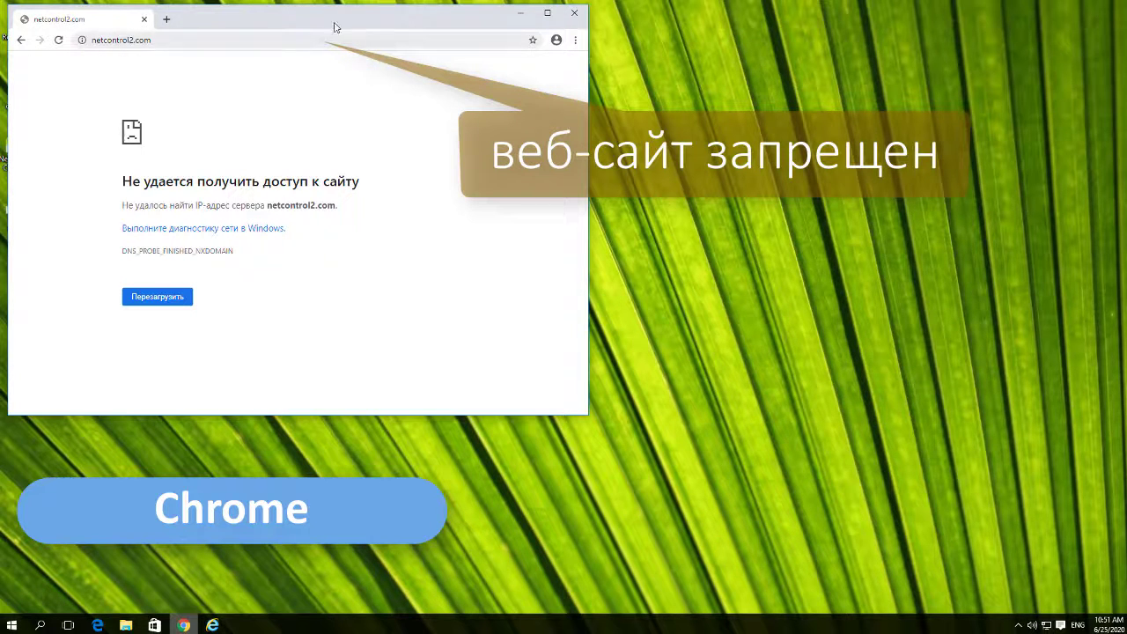
pyautogui.click(577, 14)
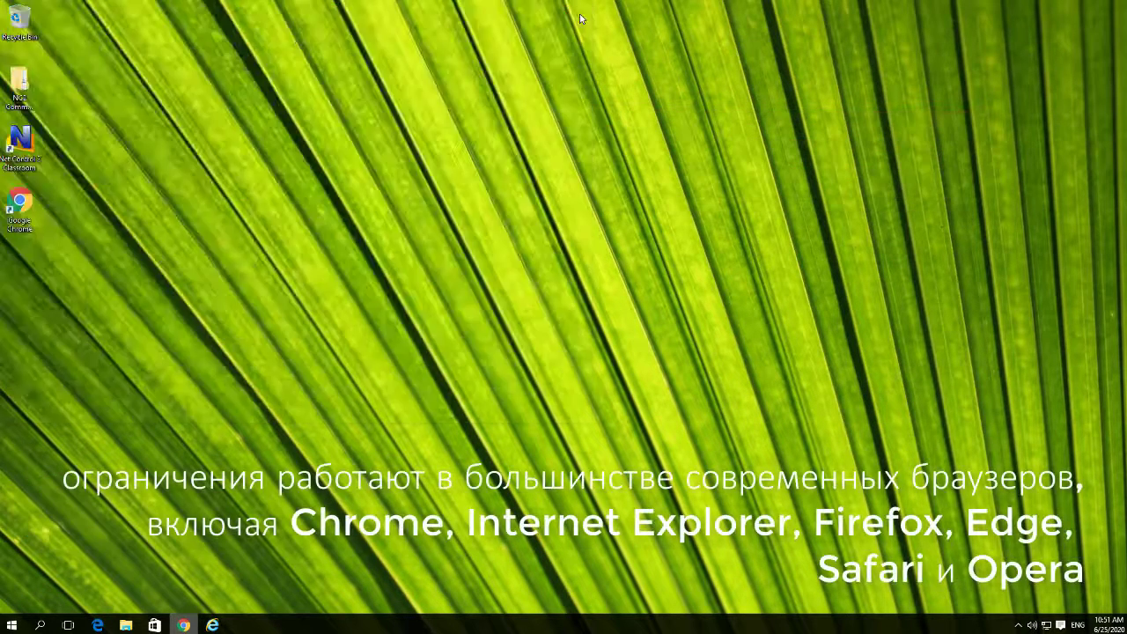
# Switch to Internet Explorer, try to open twitter.com, dismiss the dialog and close the browser.
pyautogui.click(213, 626)
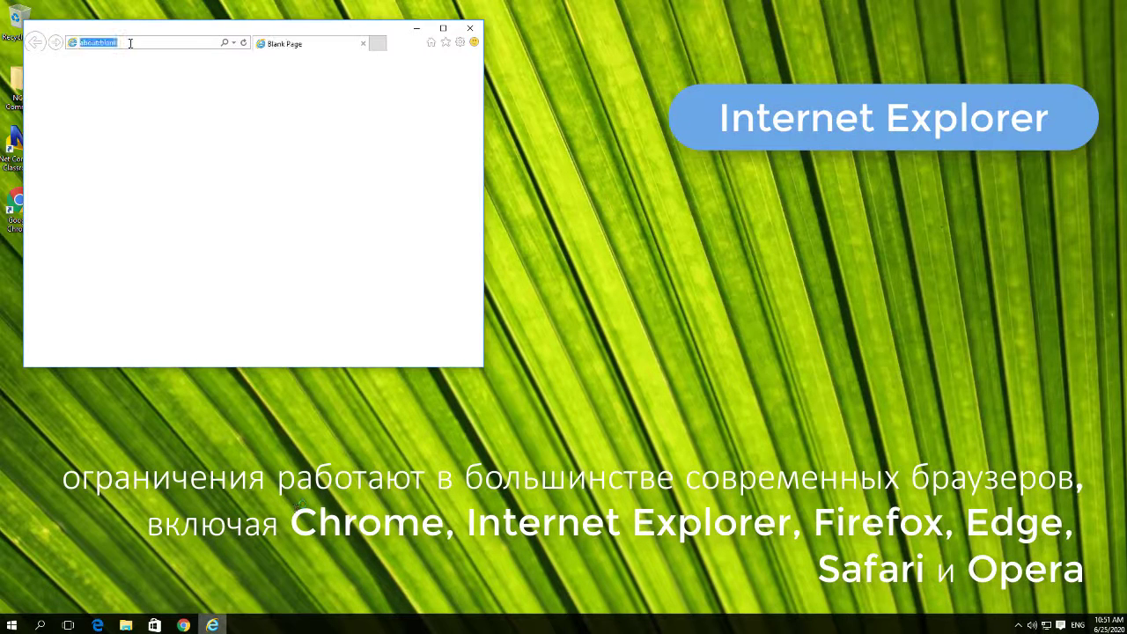
pyautogui.write('twitter.com')
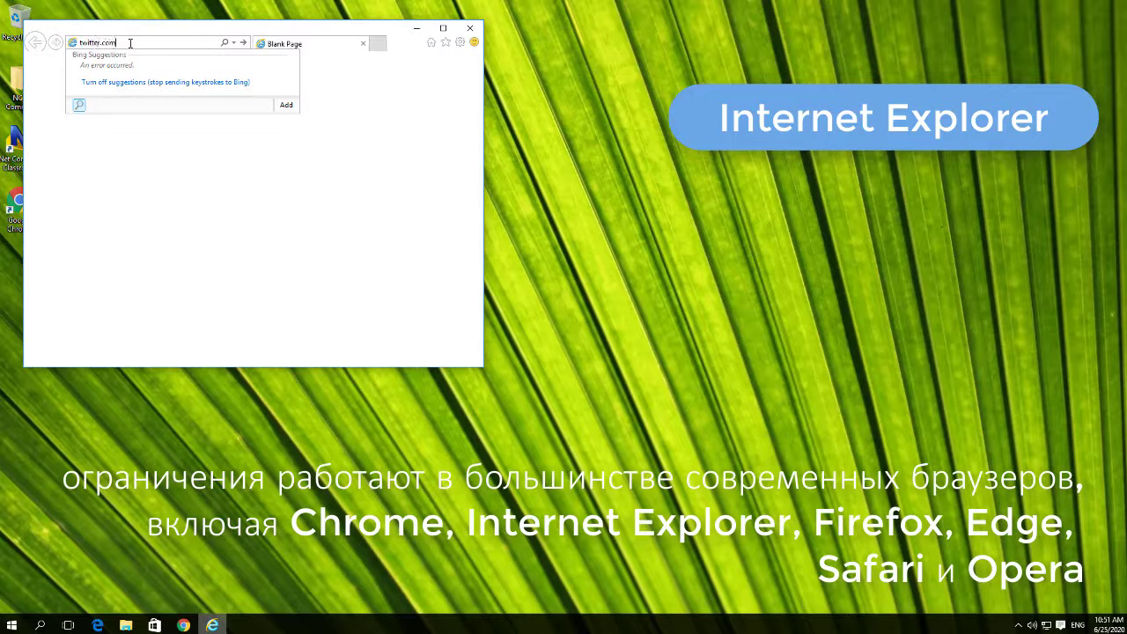
pyautogui.press('Return')
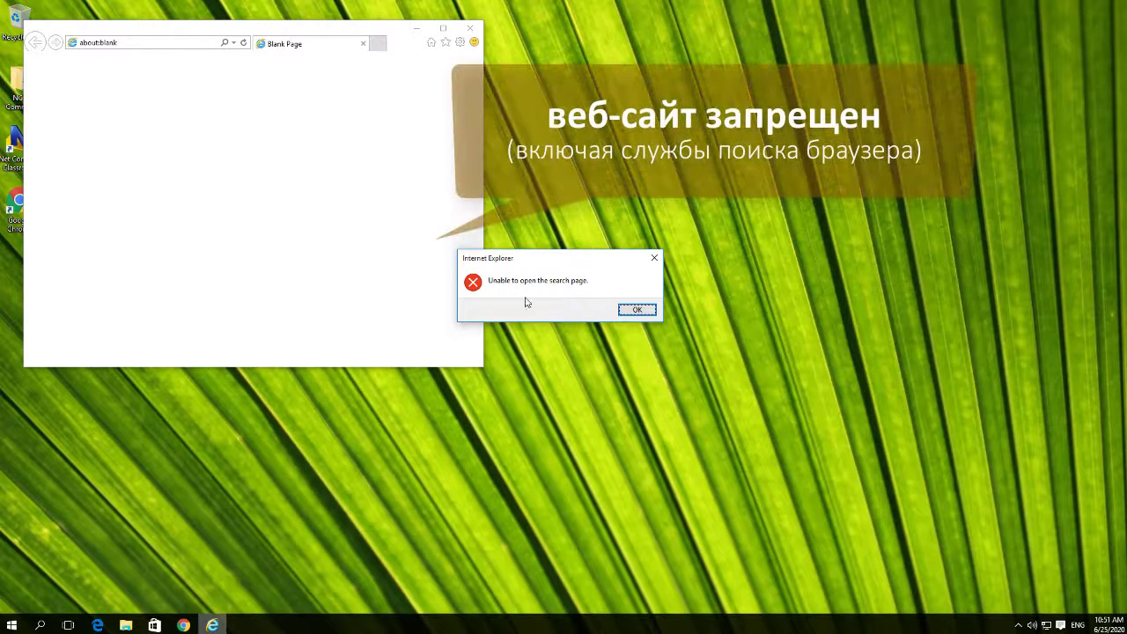
pyautogui.click(637, 310)
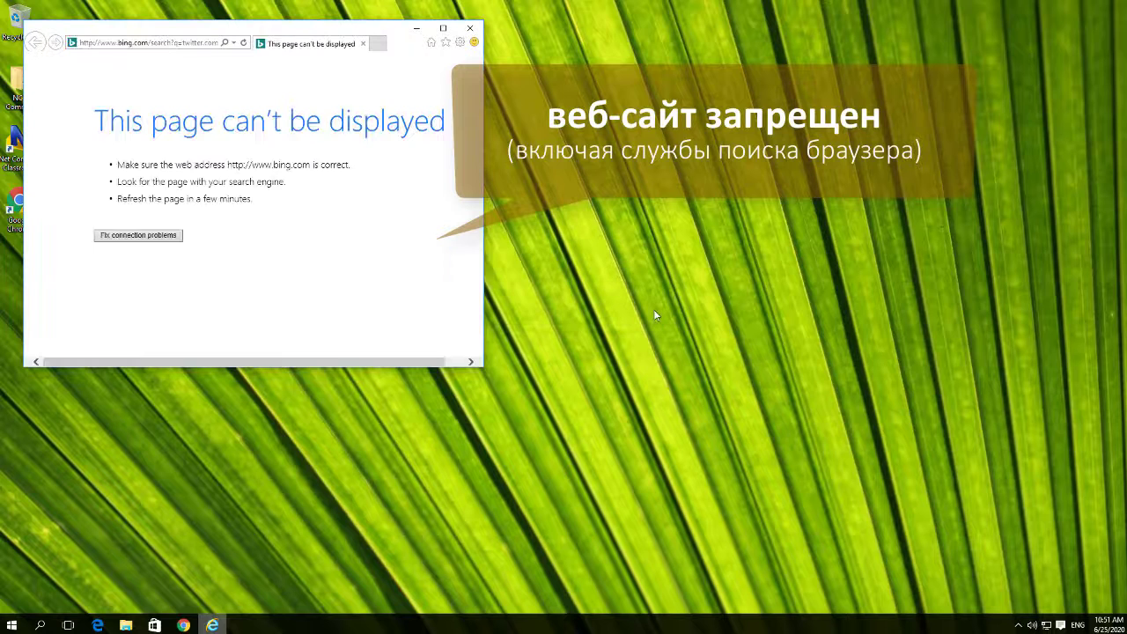
pyautogui.click(469, 28)
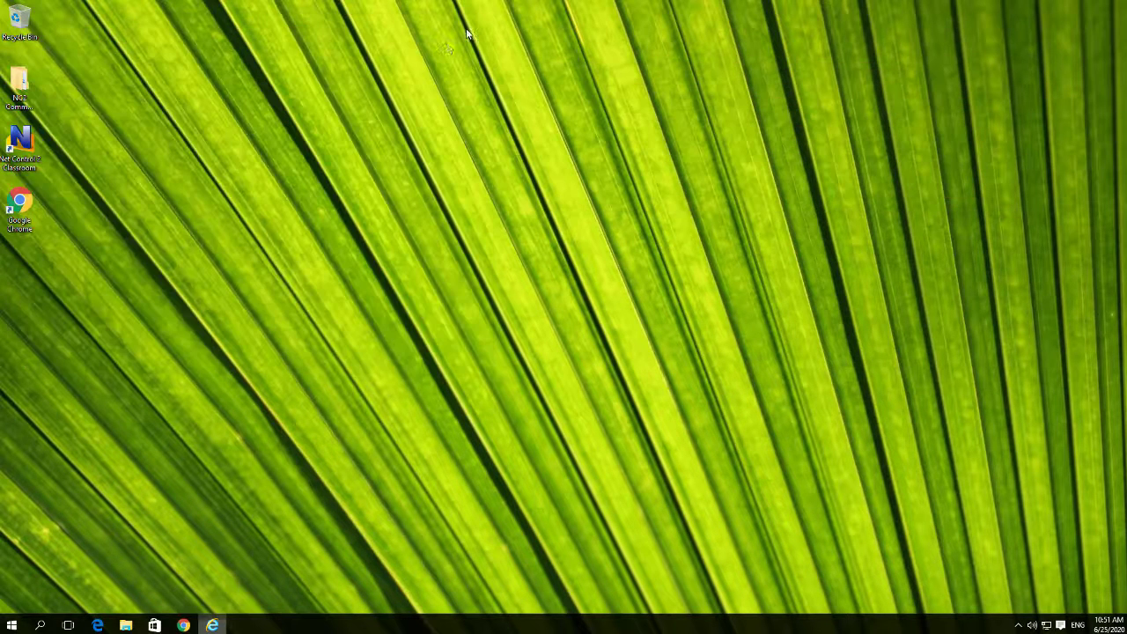
# Switch to Edge, try to open vk.com, and close the browser.
pyautogui.click(97, 623)
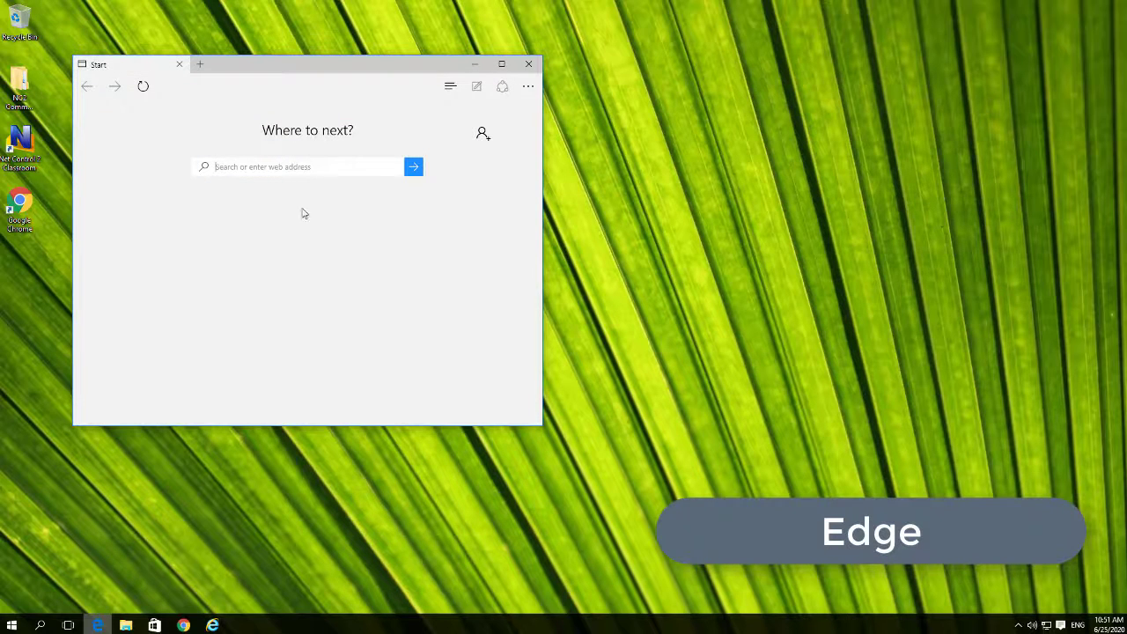
pyautogui.write('vk.com')
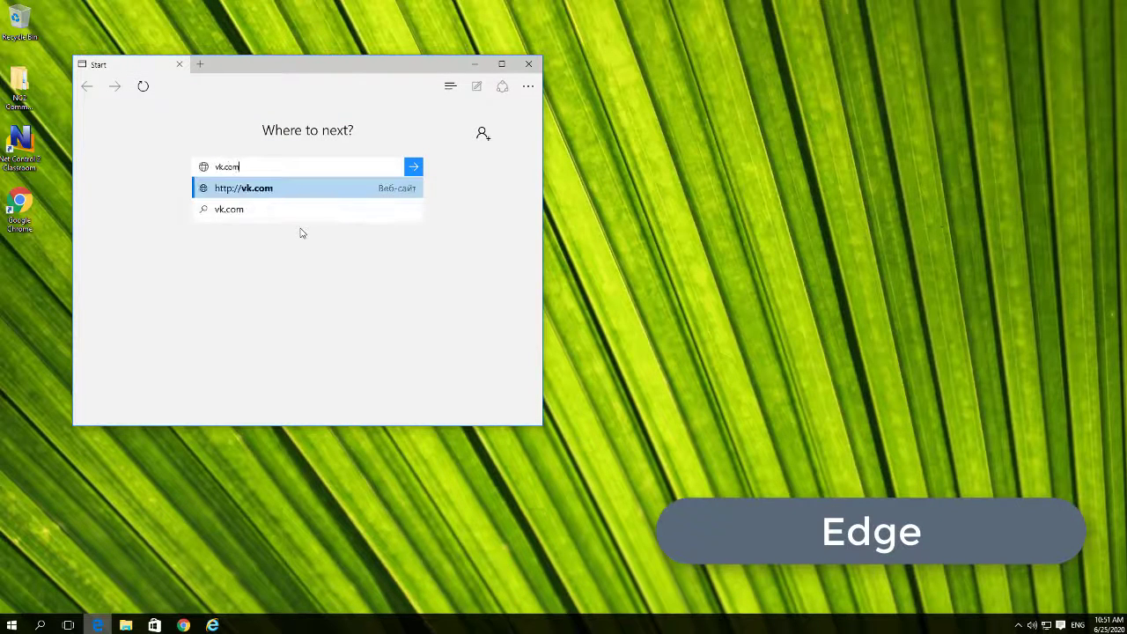
pyautogui.press('Return')
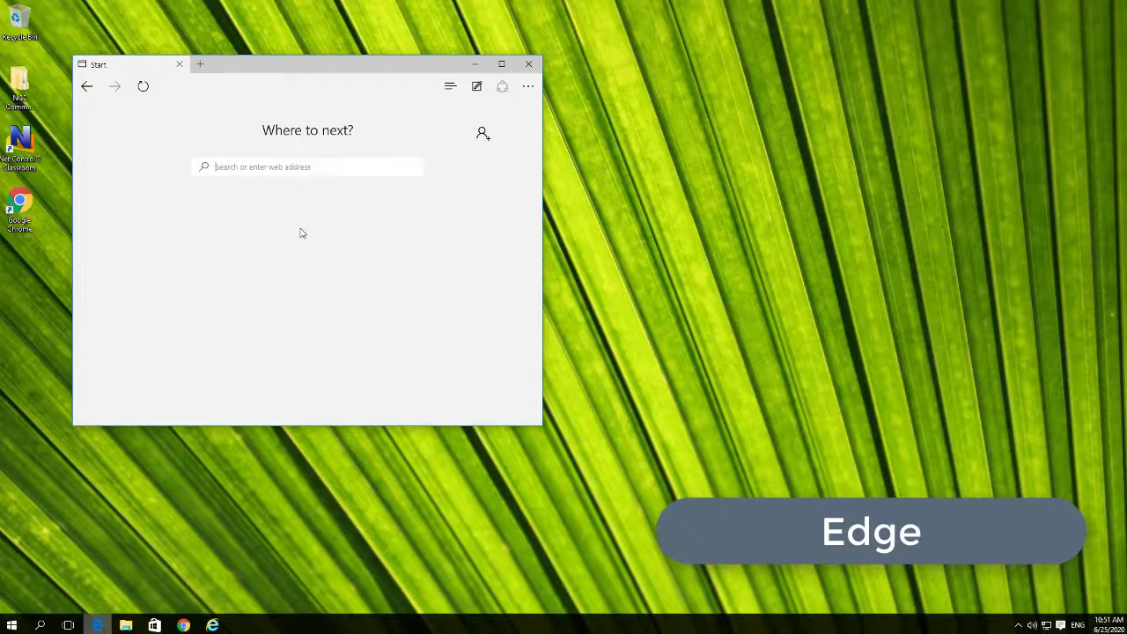
pyautogui.click(527, 63)
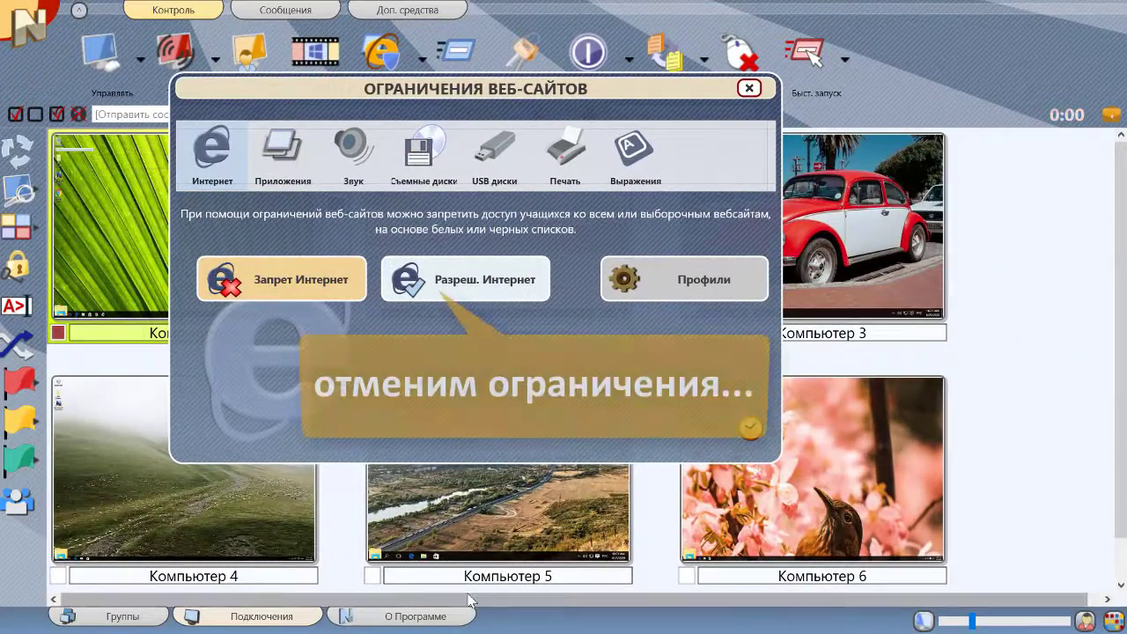
# Switch to the Net Control 2 console and allow Internet access on the selected computer permanently (Постоянно).
pyautogui.click(481, 287)
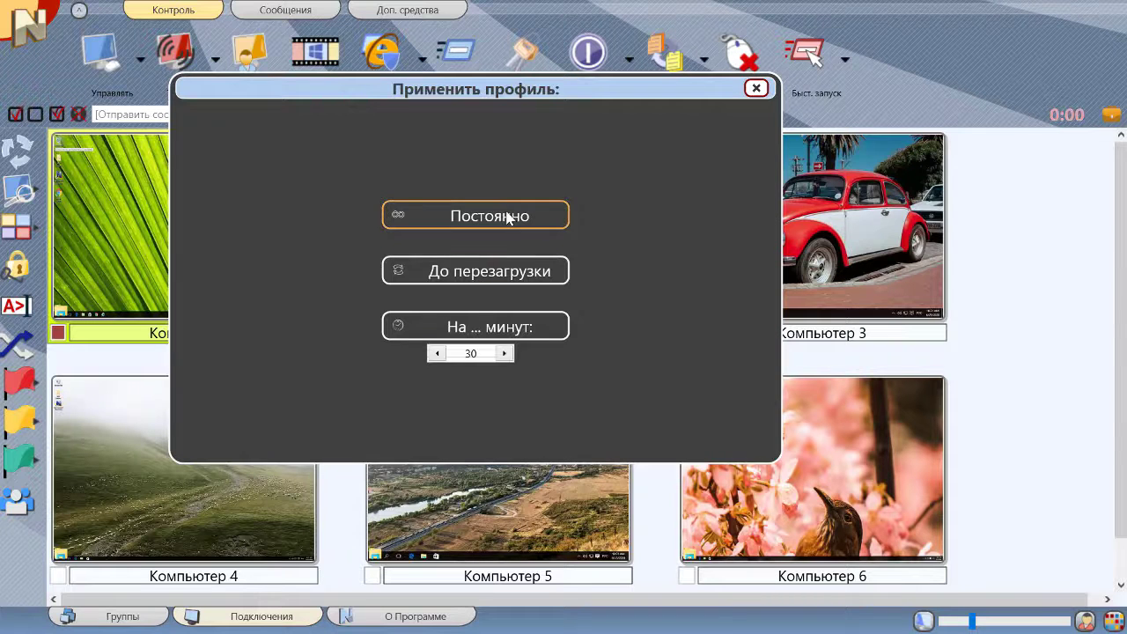
pyautogui.click(508, 218)
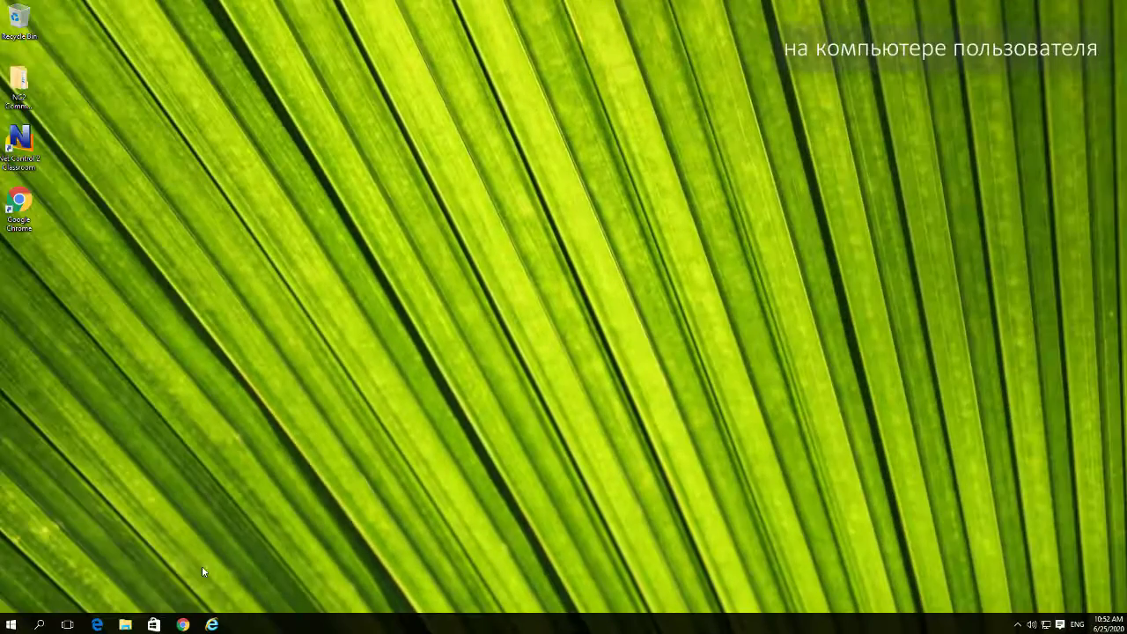
# Switch to Chrome on the student computer, open netcontrol2.com to check access, and close the browser.
pyautogui.click(184, 626)
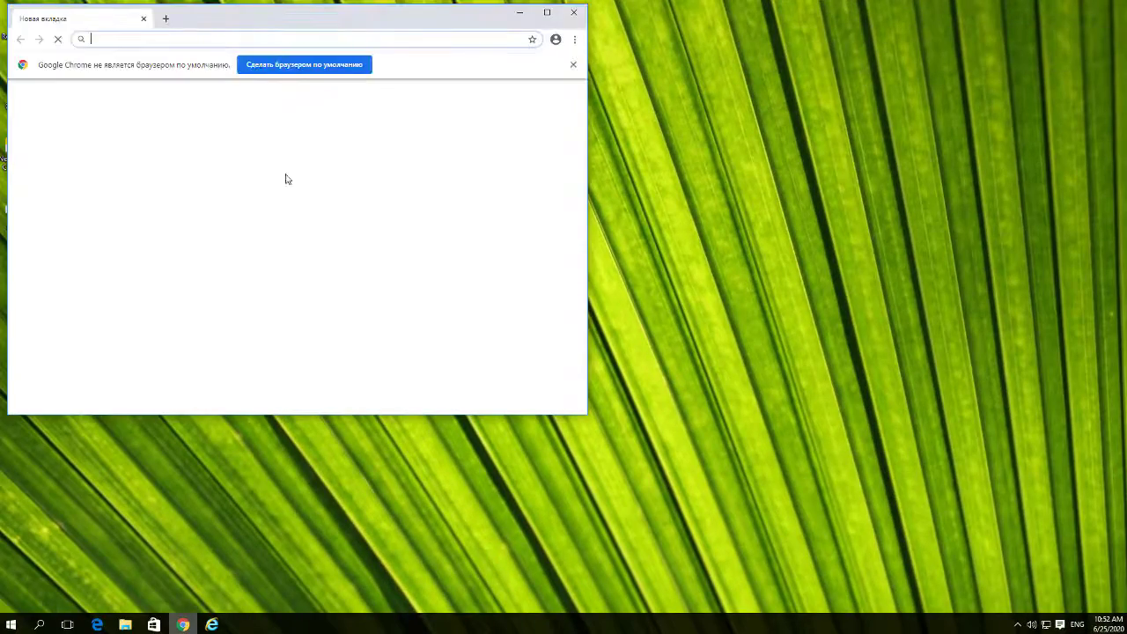
pyautogui.click(282, 39)
pyautogui.write('netcontrol')
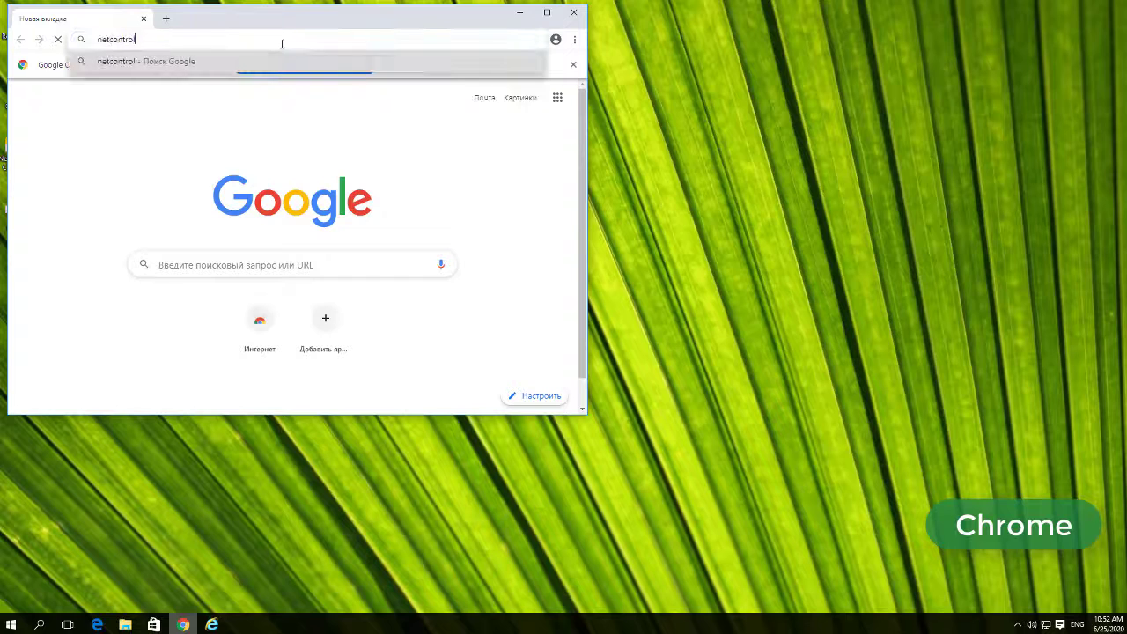
pyautogui.write('2.com')
pyautogui.press('Return')
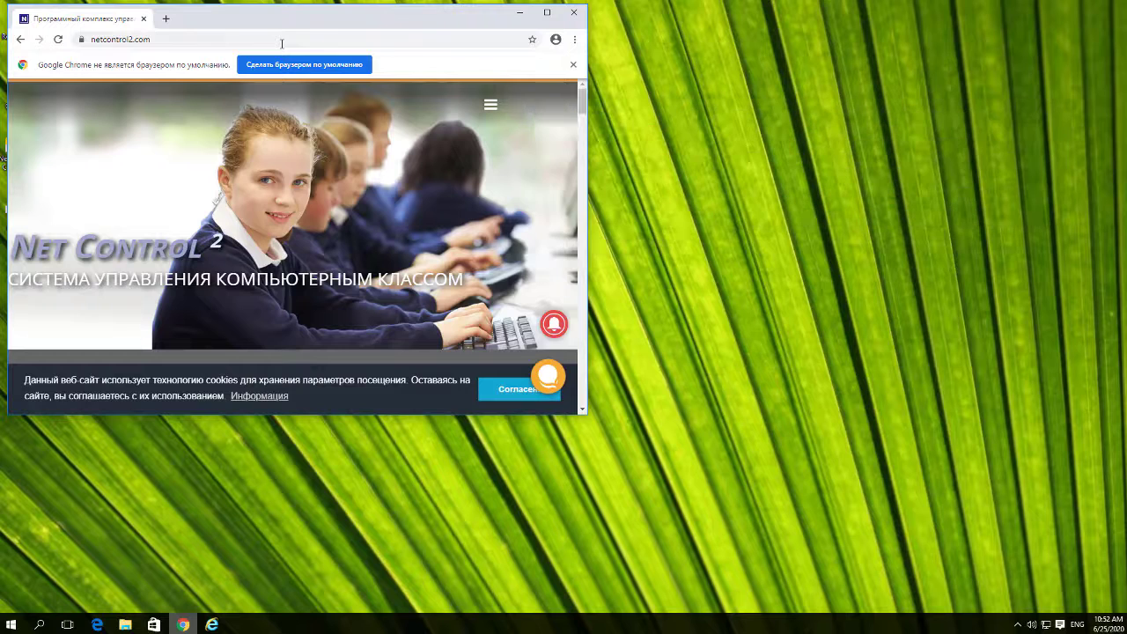
pyautogui.click(576, 13)
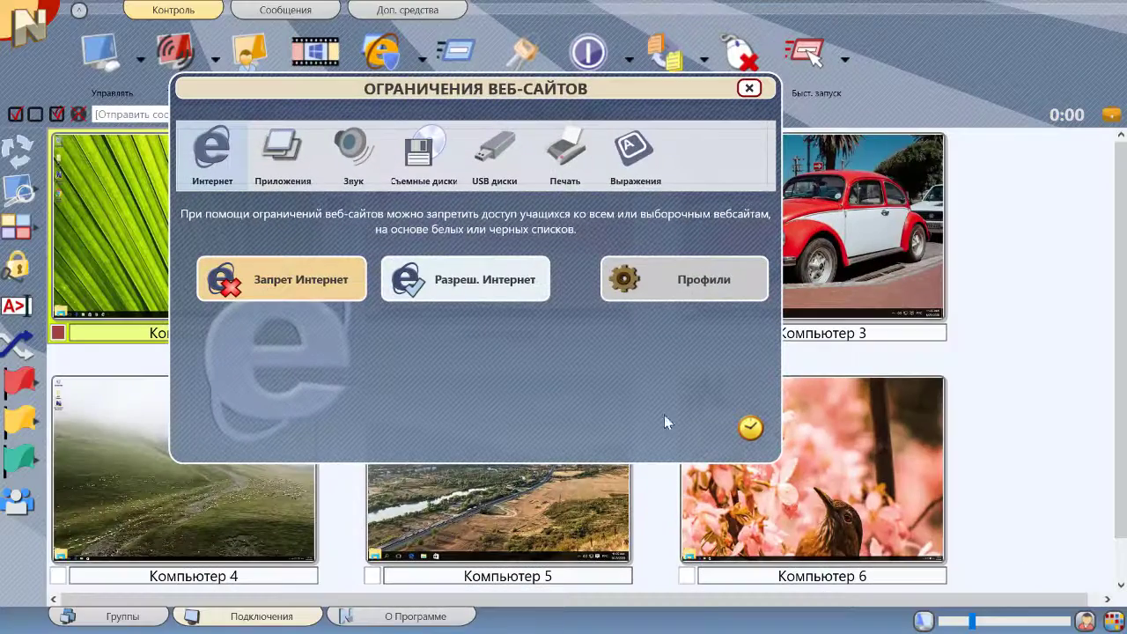
# In the Net Control 2 console, create a website restriction profile listing *classroom-management-software.com and *netcontrol2.com.
pyautogui.click(710, 293)
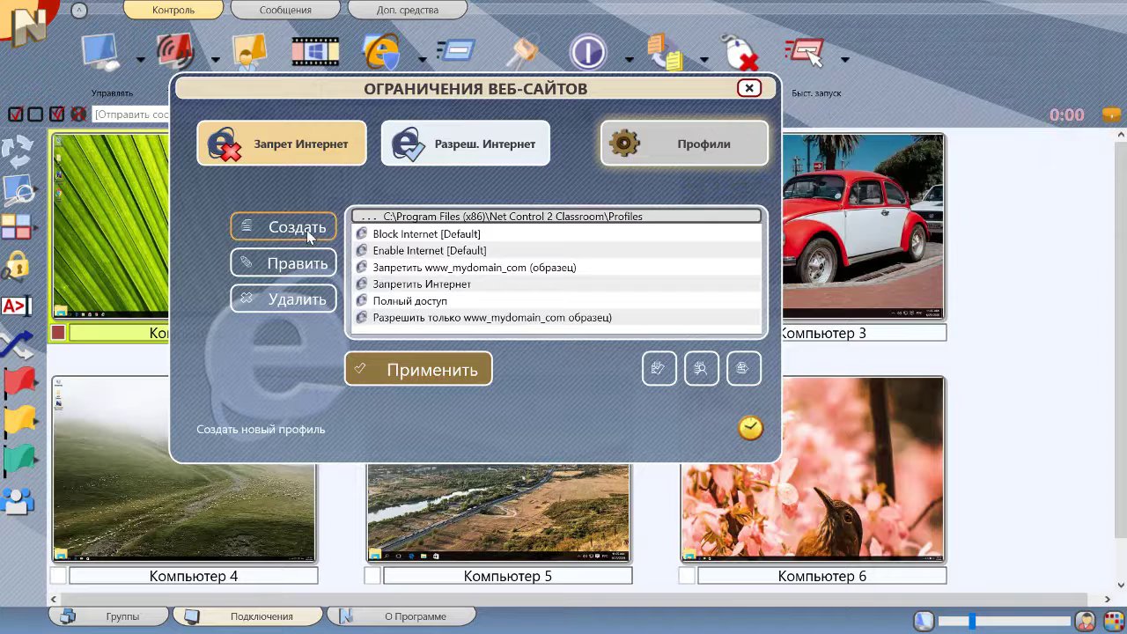
pyautogui.click(308, 231)
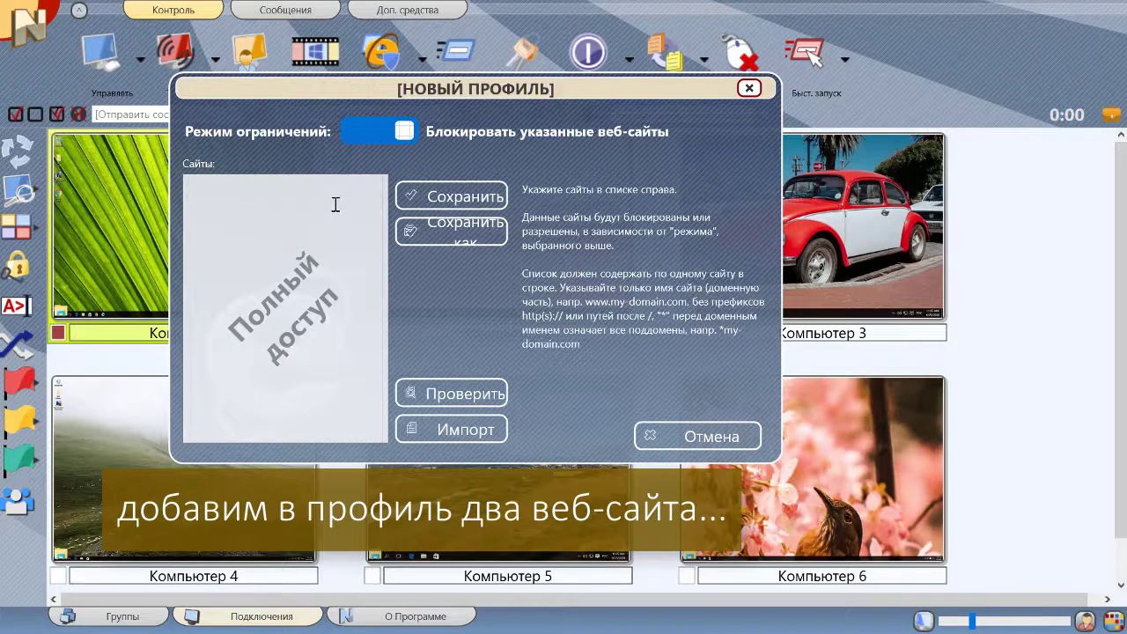
pyautogui.click(335, 205)
pyautogui.write('*classroom-m')
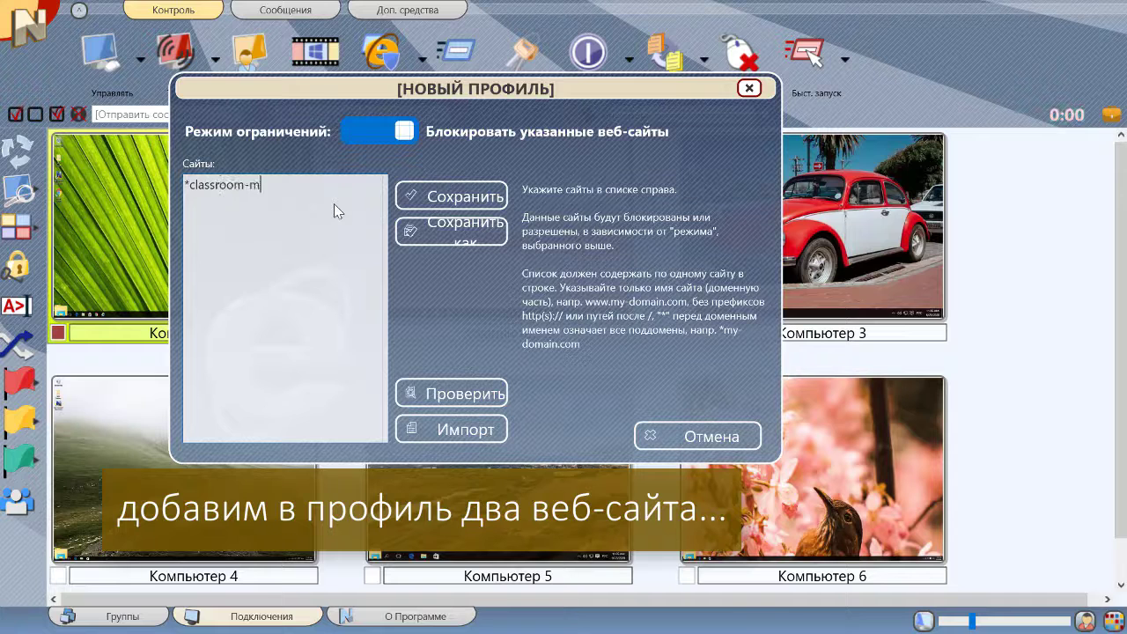
pyautogui.write('anagement-software.com')
pyautogui.press('Return')
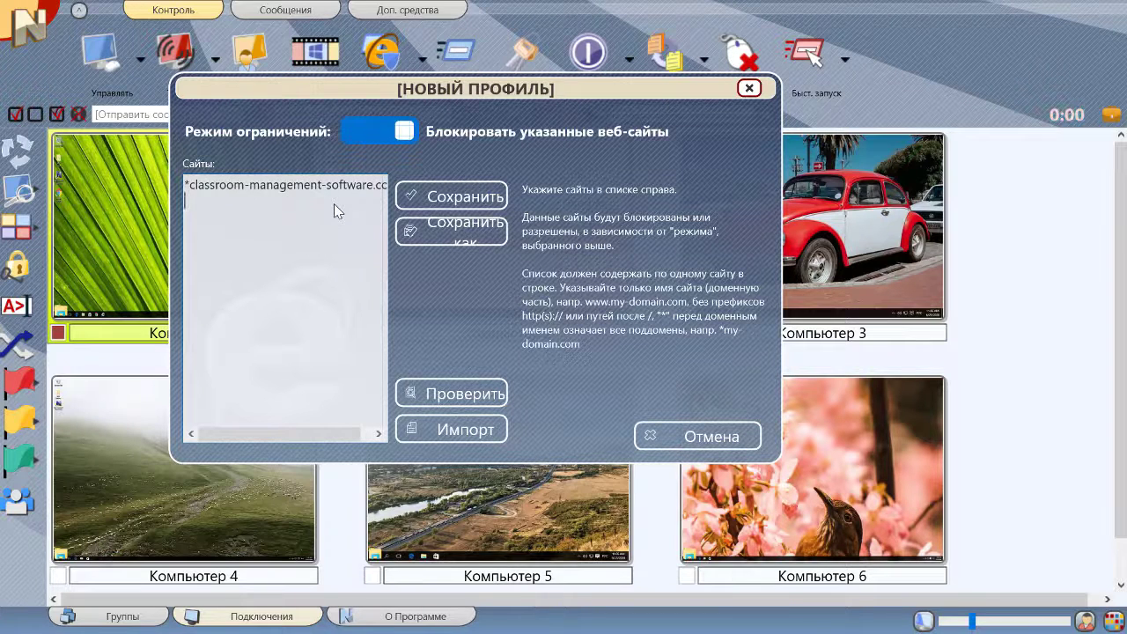
pyautogui.write('*netcontrol2.com')
# Set the new profile's mode to allow only the listed websites and save it as "Разрешить netcontrol2_com".
pyautogui.click(363, 135)
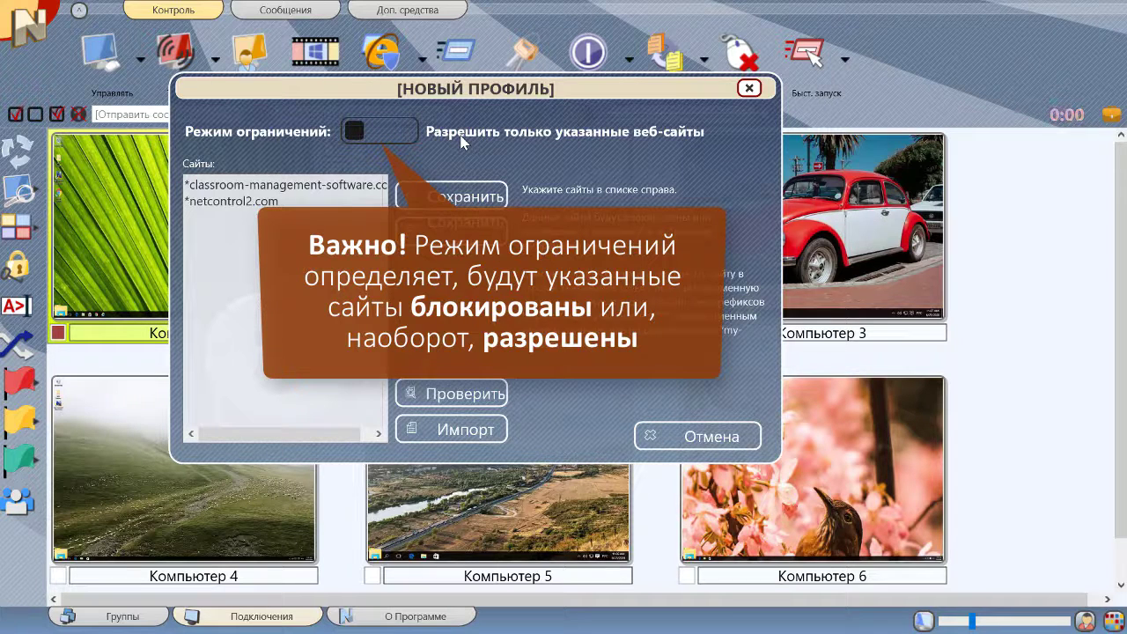
pyautogui.click(467, 195)
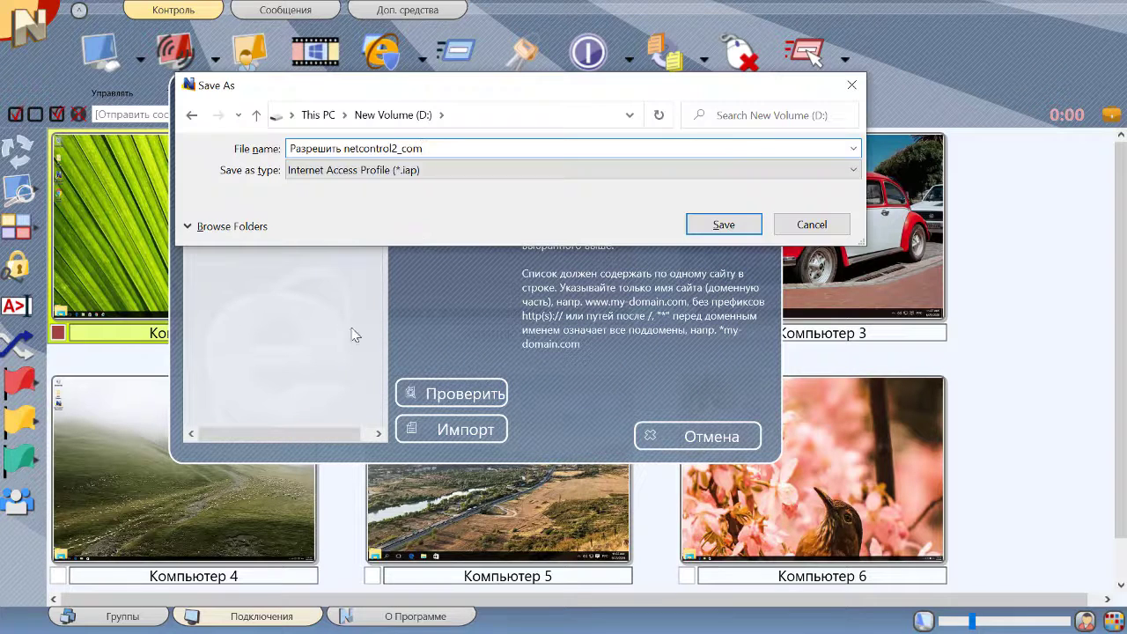
pyautogui.click(711, 225)
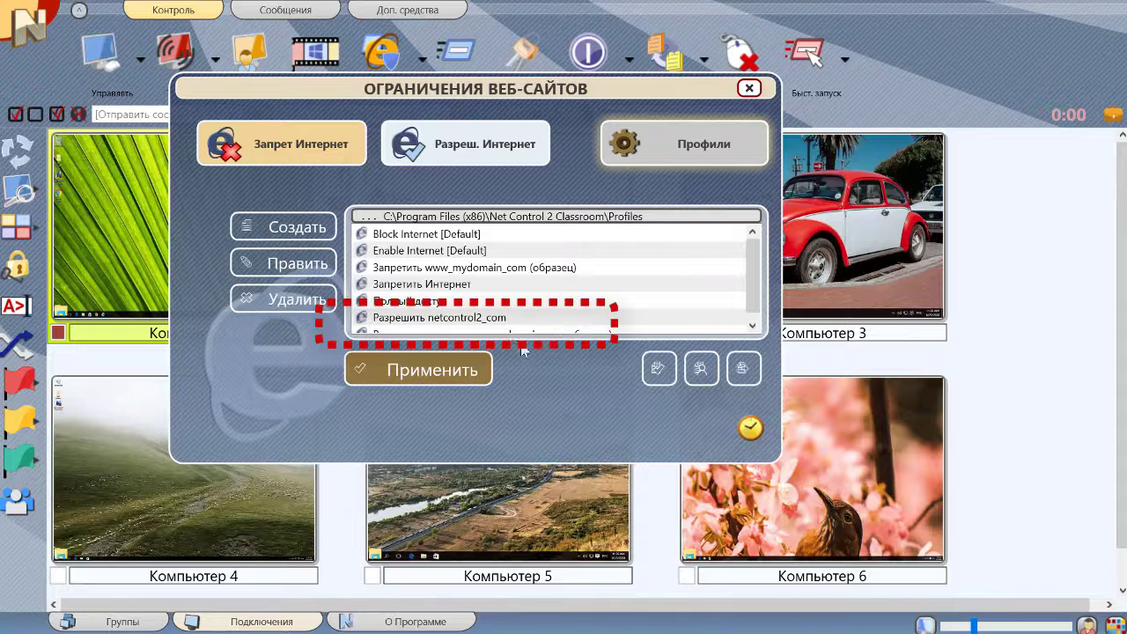
# Apply the "Разрешить netcontrol2_com" profile to the selected computer permanently (Постоянно).
pyautogui.click(491, 323)
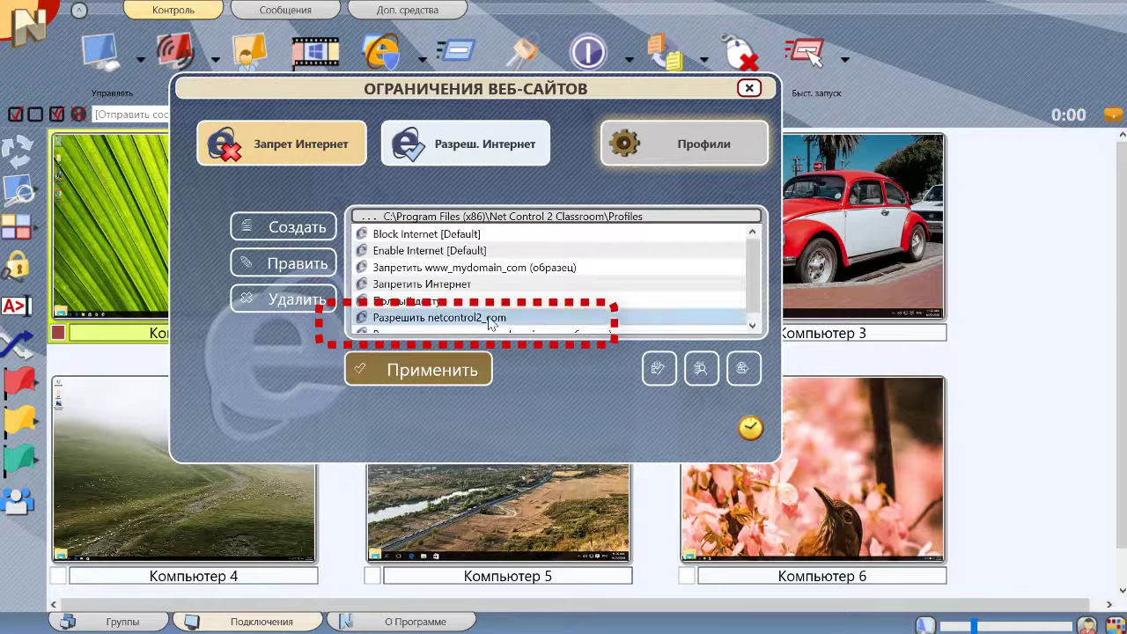
pyautogui.click(423, 374)
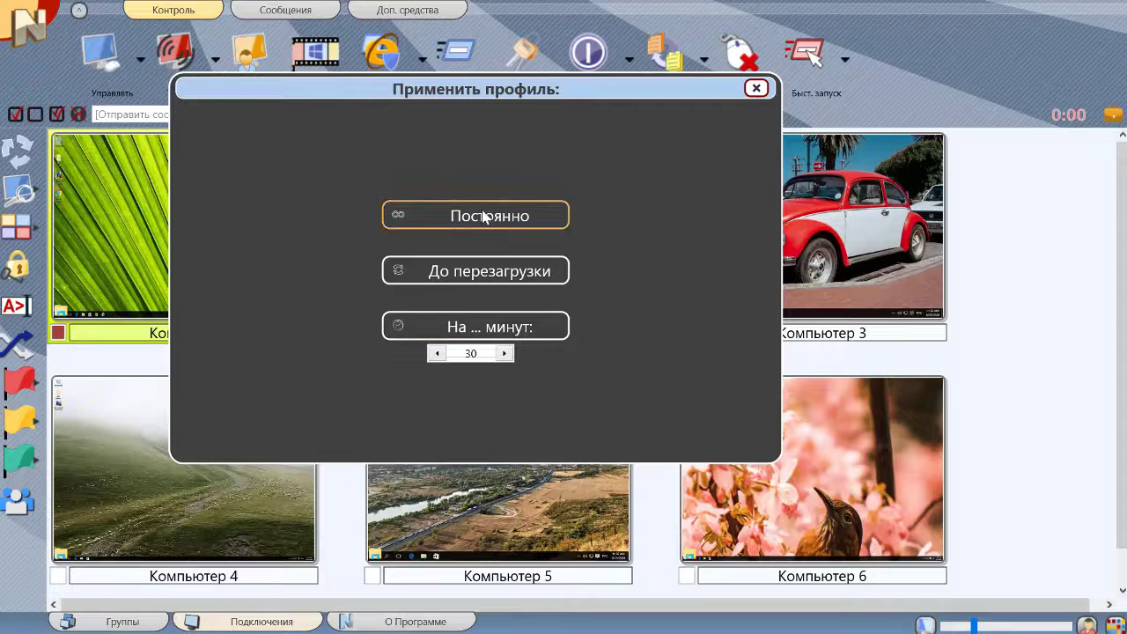
pyautogui.click(483, 214)
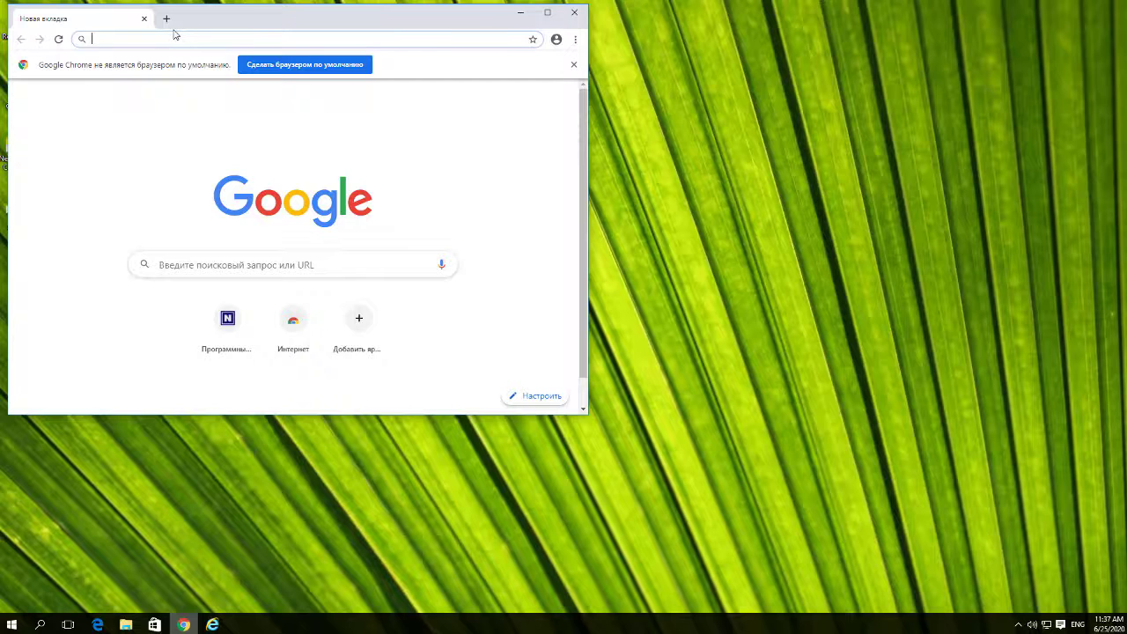
# Switch to Chrome on the student computer, open netcontrol2.com and maximize the browser window.
pyautogui.write('netcontrol2.com')
pyautogui.press('Return')
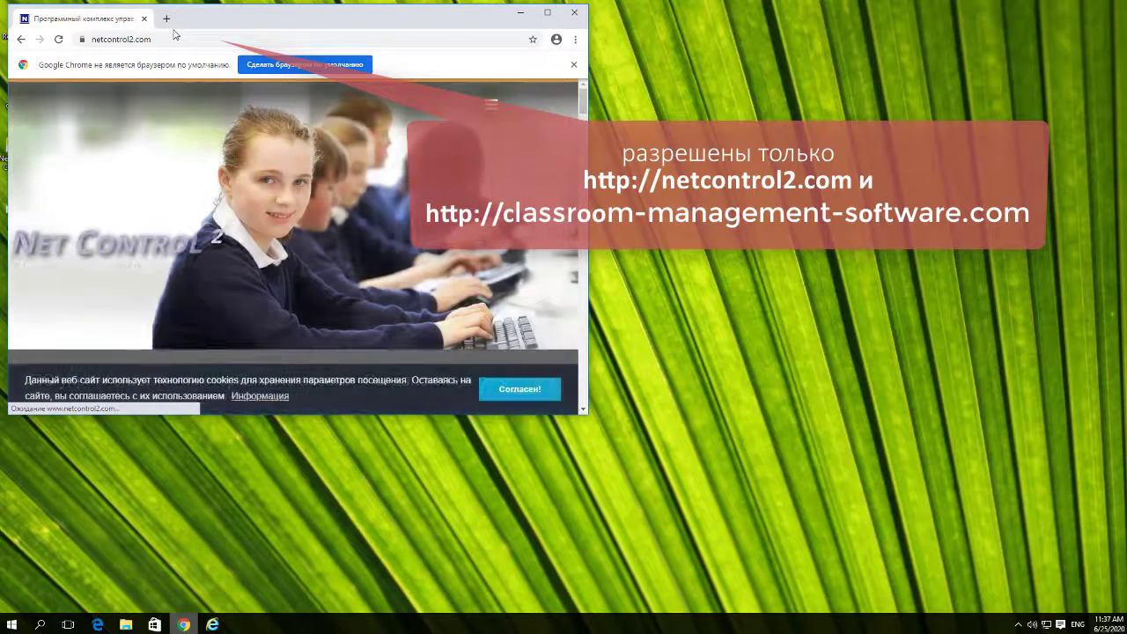
pyautogui.click(547, 12)
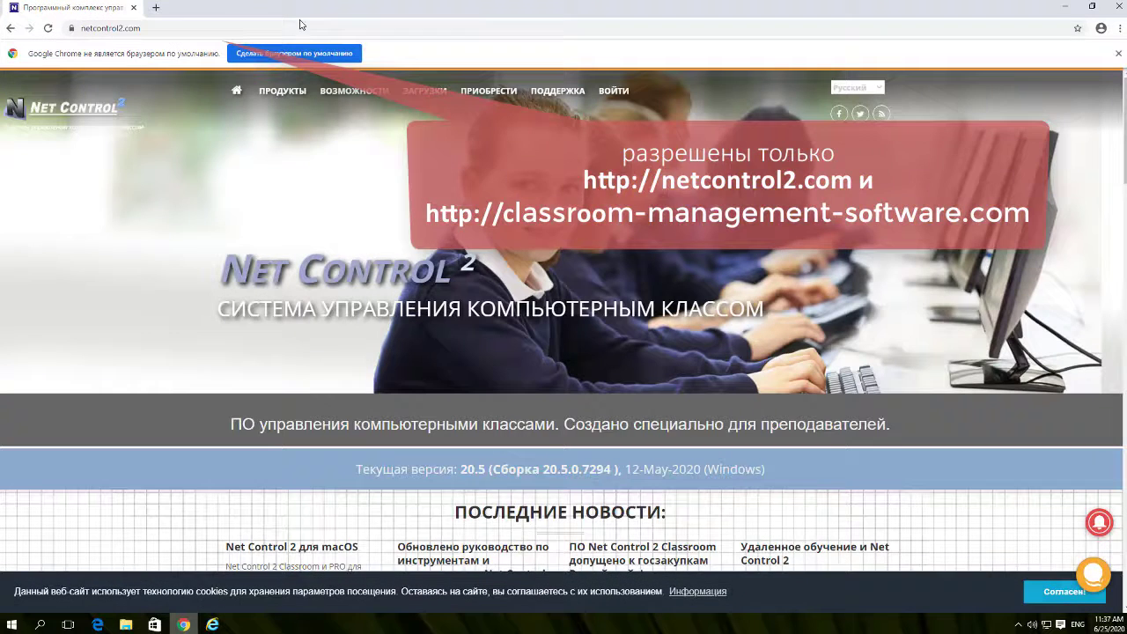
# Test the allow-only restriction on the student computer by opening vk.com in Chrome.
pyautogui.click(237, 26)
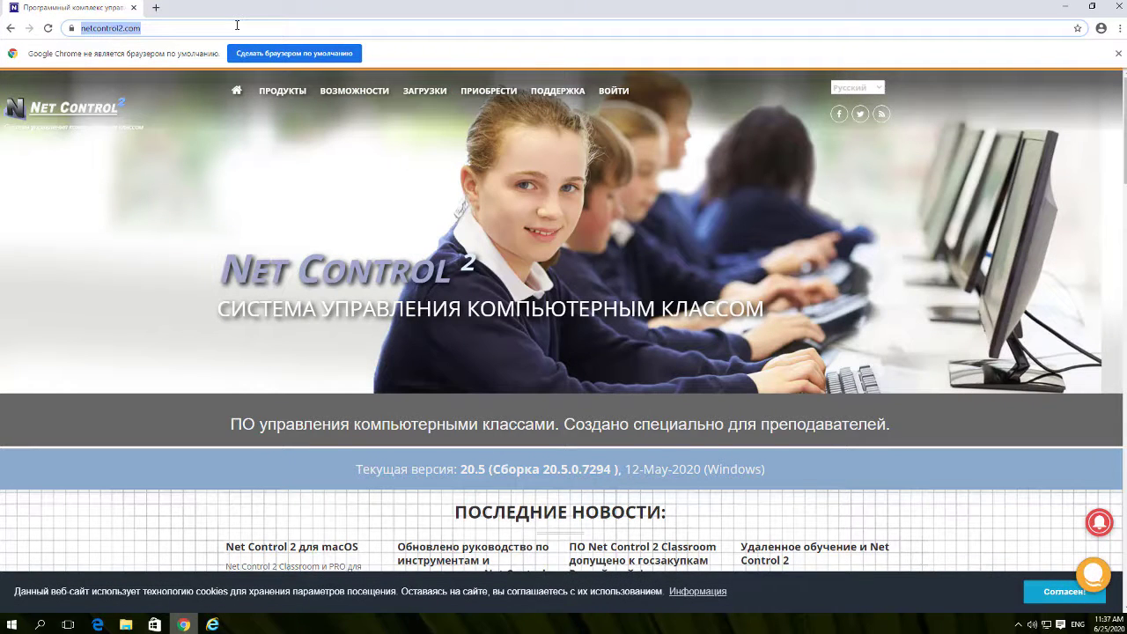
pyautogui.write('net')
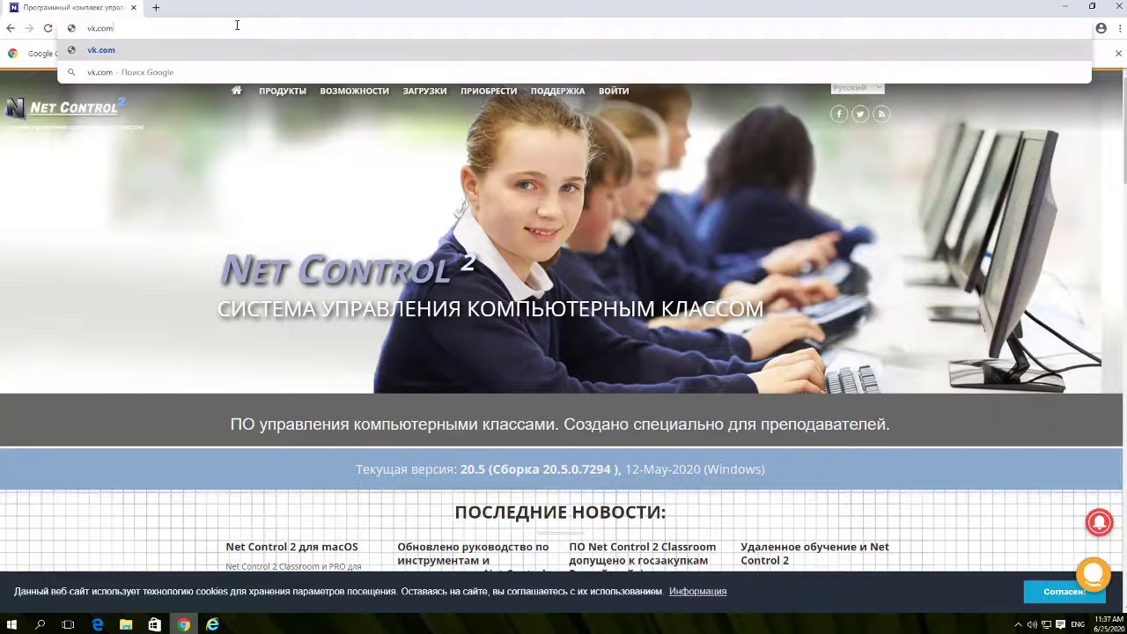
pyautogui.press('Escape')
pyautogui.write('vk.com')
pyautogui.press('Return')
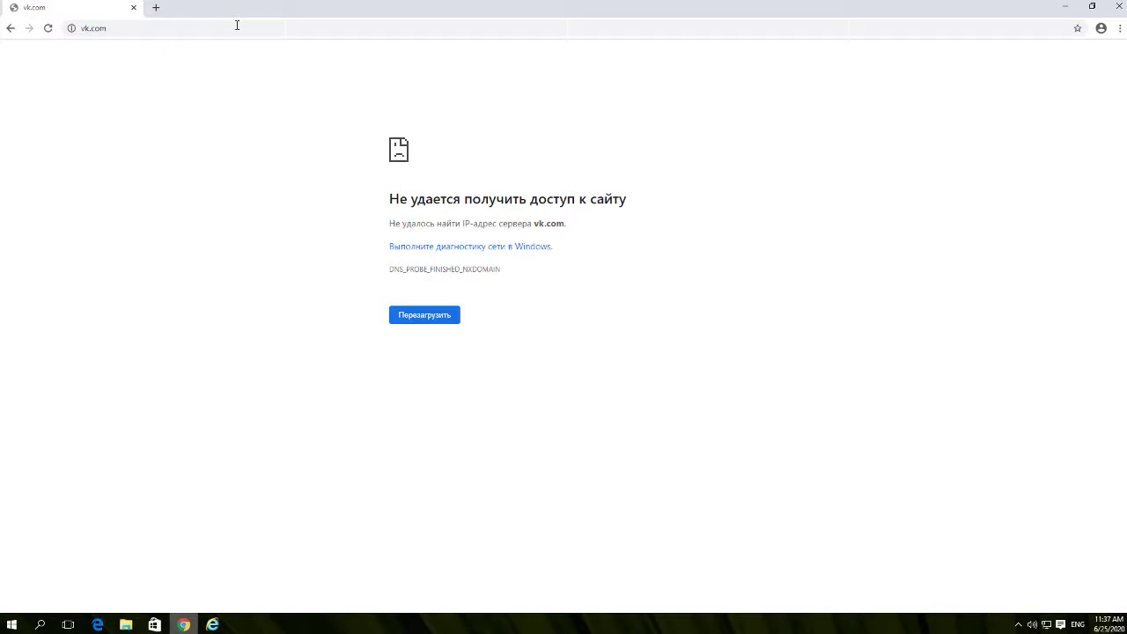
pyautogui.click(237, 25)
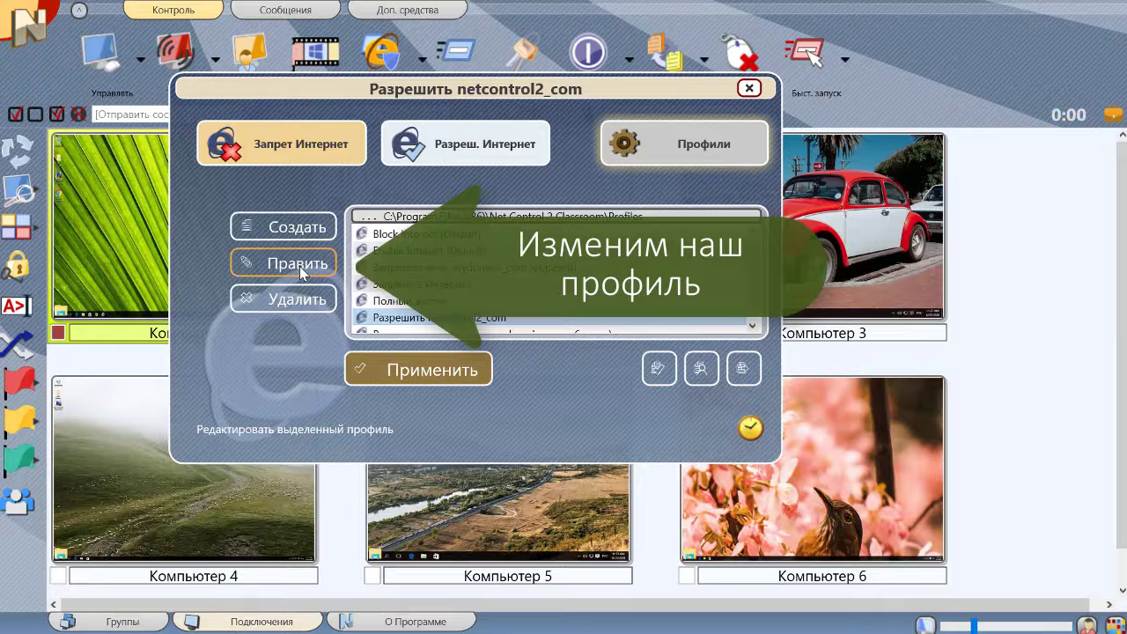
# In the Net Control 2 console, switch the "Разрешить netcontrol2_com" profile to block the listed websites and save it as "Запретить netcontrol2_com".
pyautogui.click(300, 264)
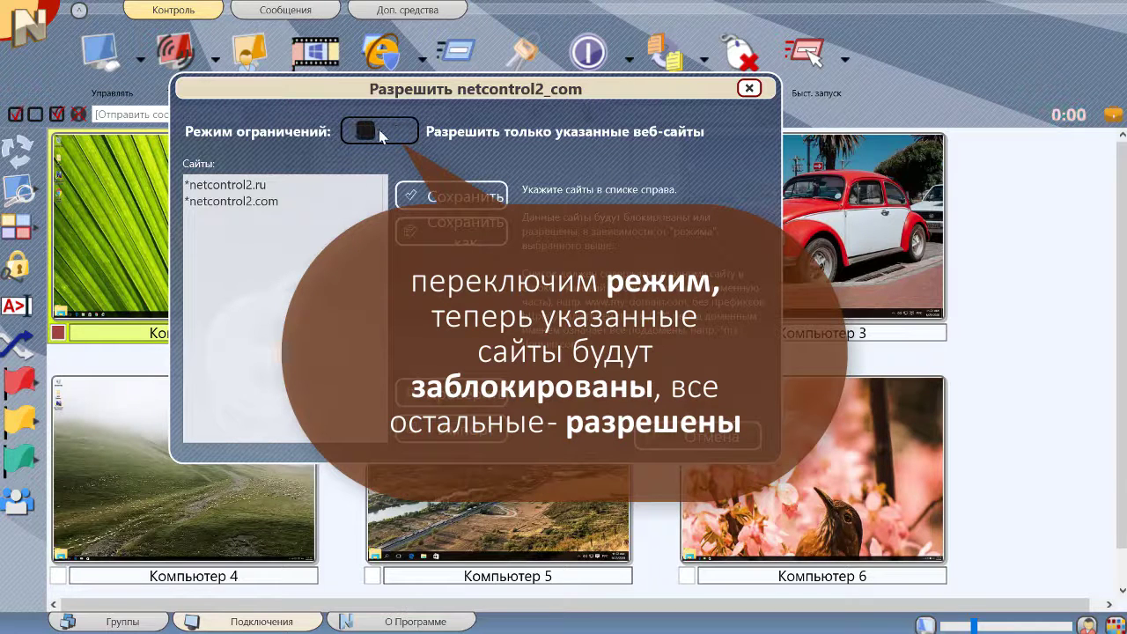
pyautogui.click(368, 133)
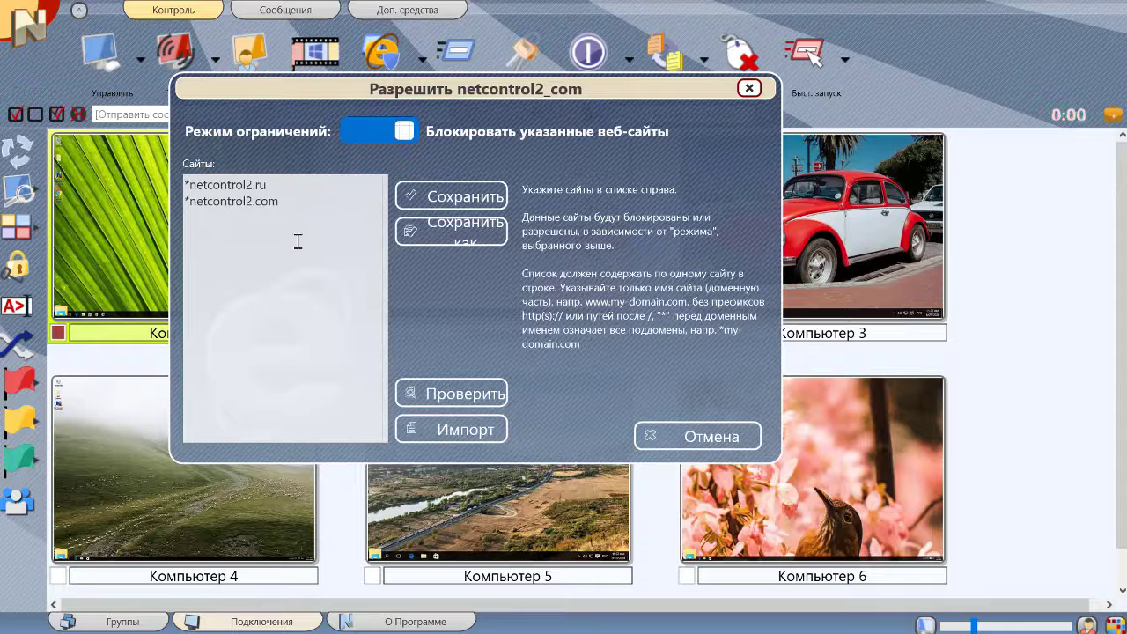
pyautogui.click(462, 238)
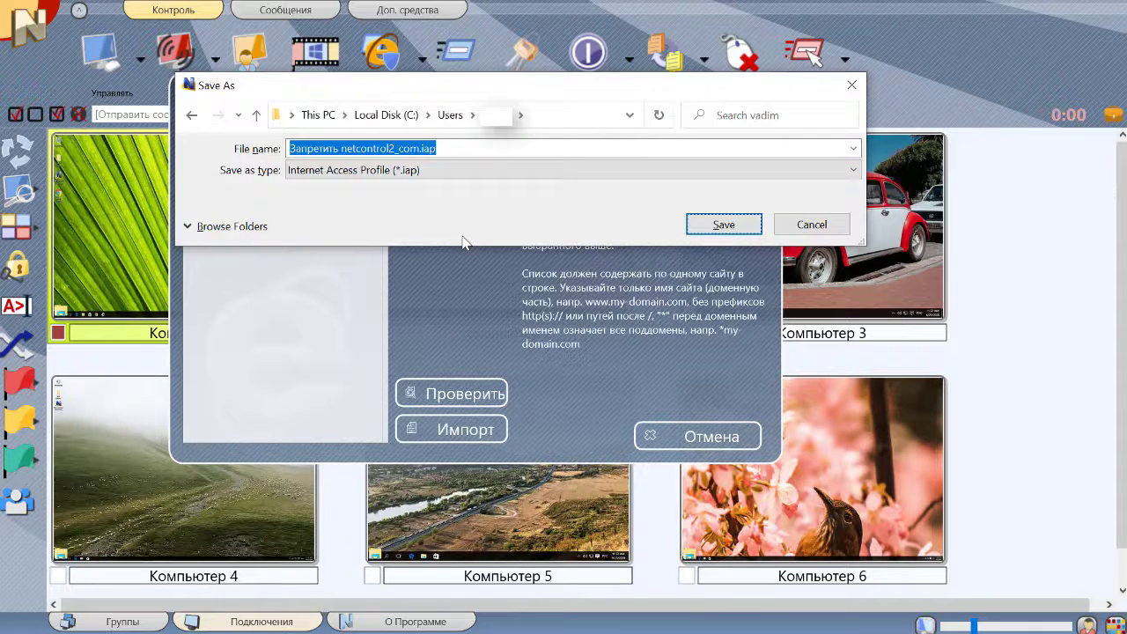
pyautogui.click(724, 224)
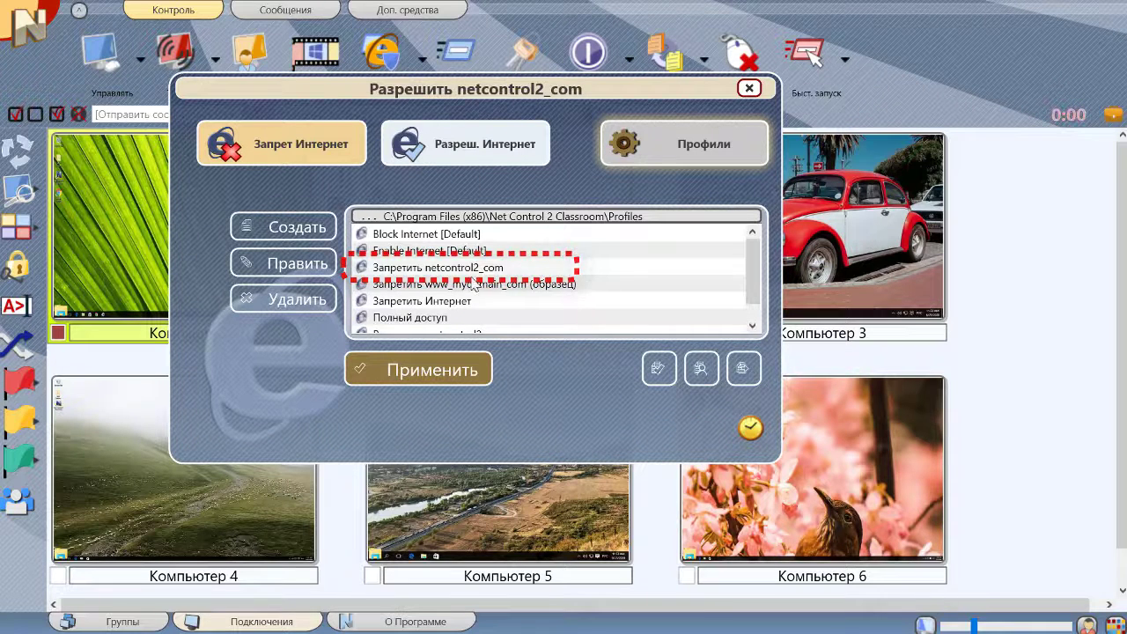
# Apply the "Запретить netcontrol2_com" profile to the selected computer permanently (Постоянно).
pyautogui.click(444, 371)
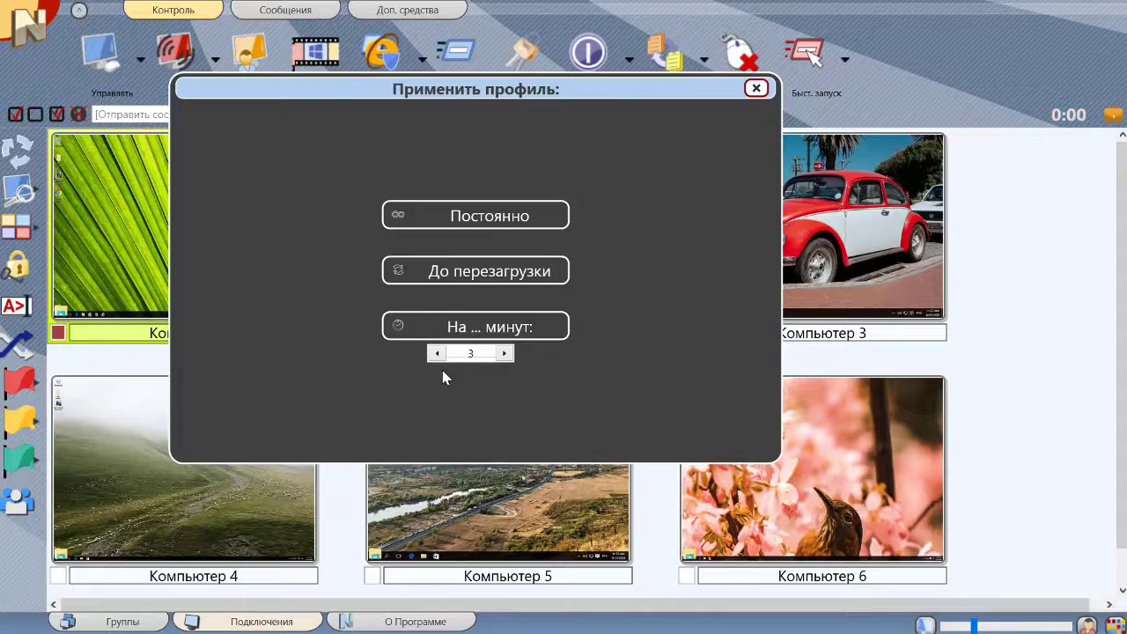
pyautogui.click(492, 218)
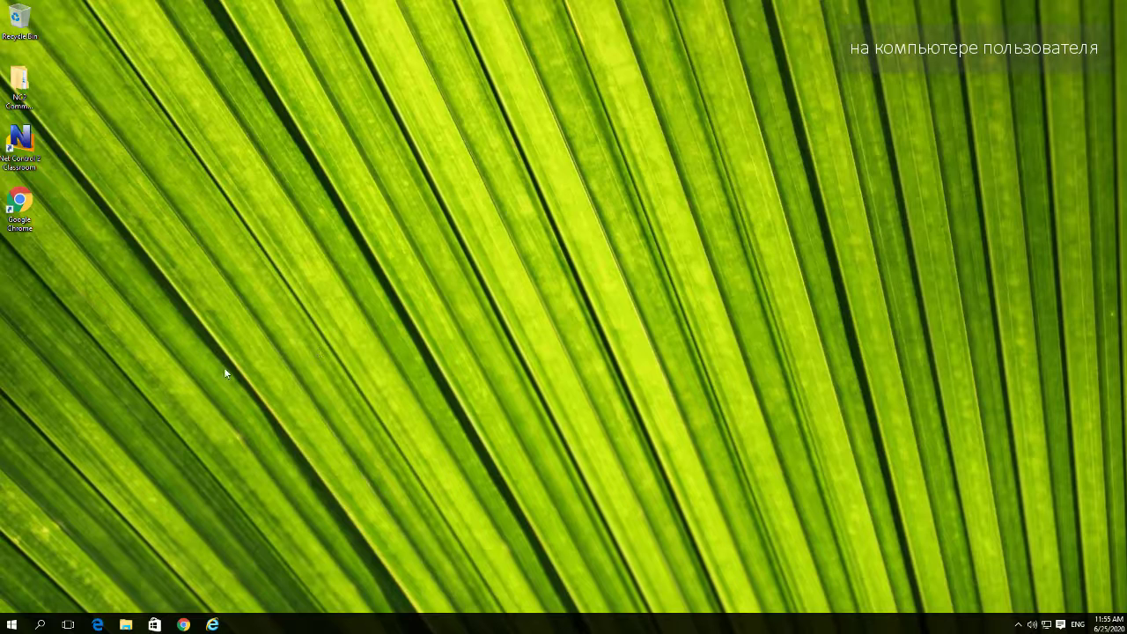
# Switch to the student computer, launch Chrome and try to open netcontrol2.com.
pyautogui.doubleClick(19, 204)
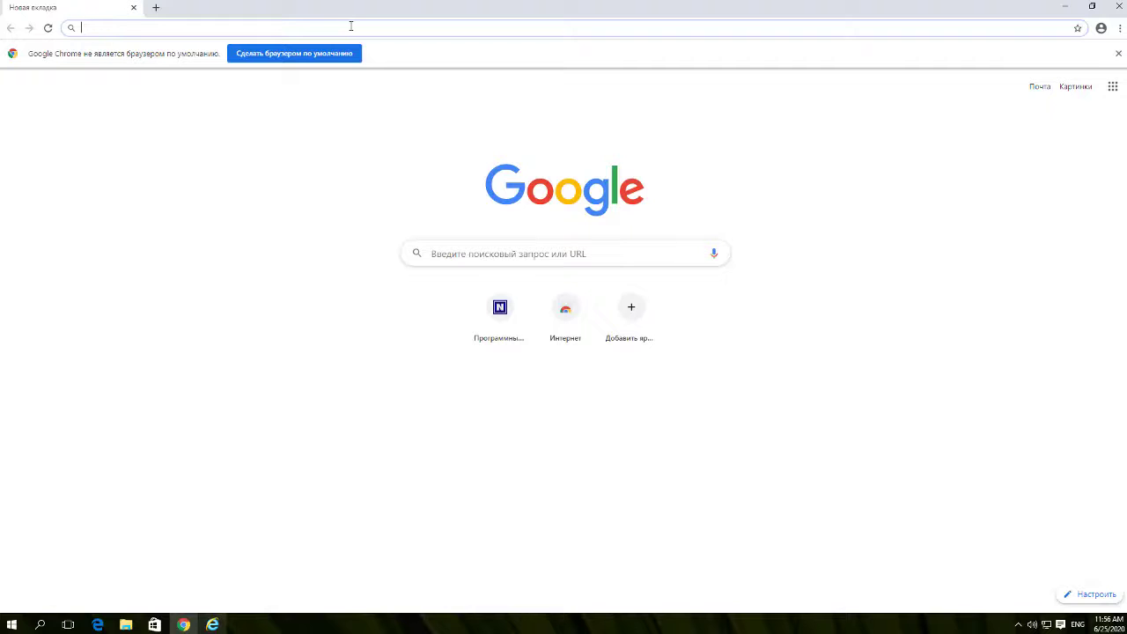
pyautogui.write('netcontrol2.com')
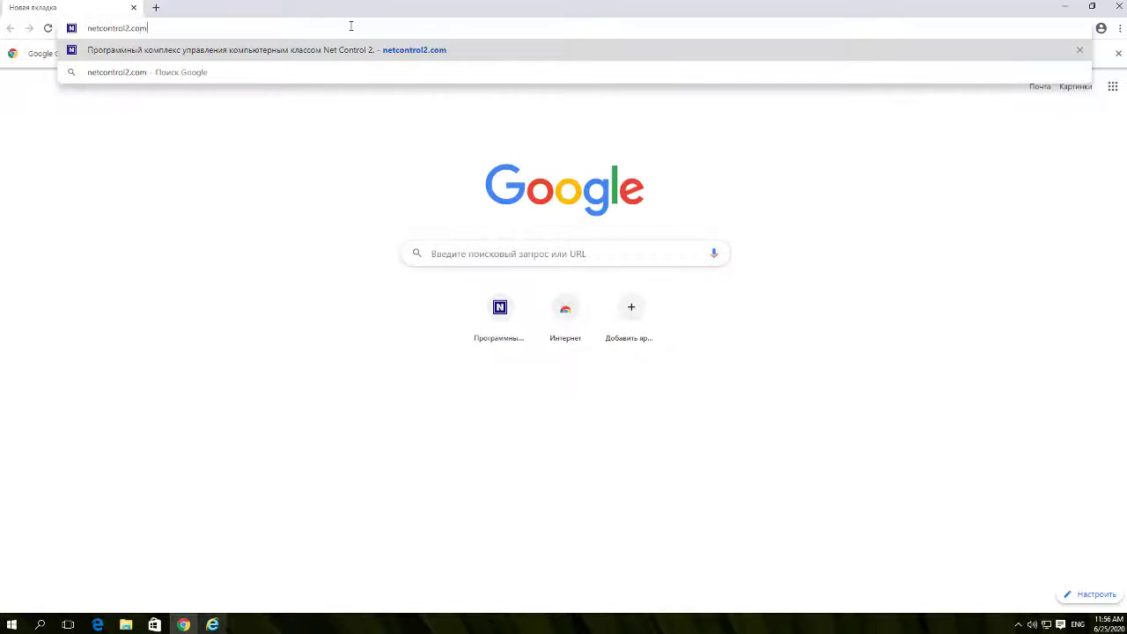
pyautogui.press('Return')
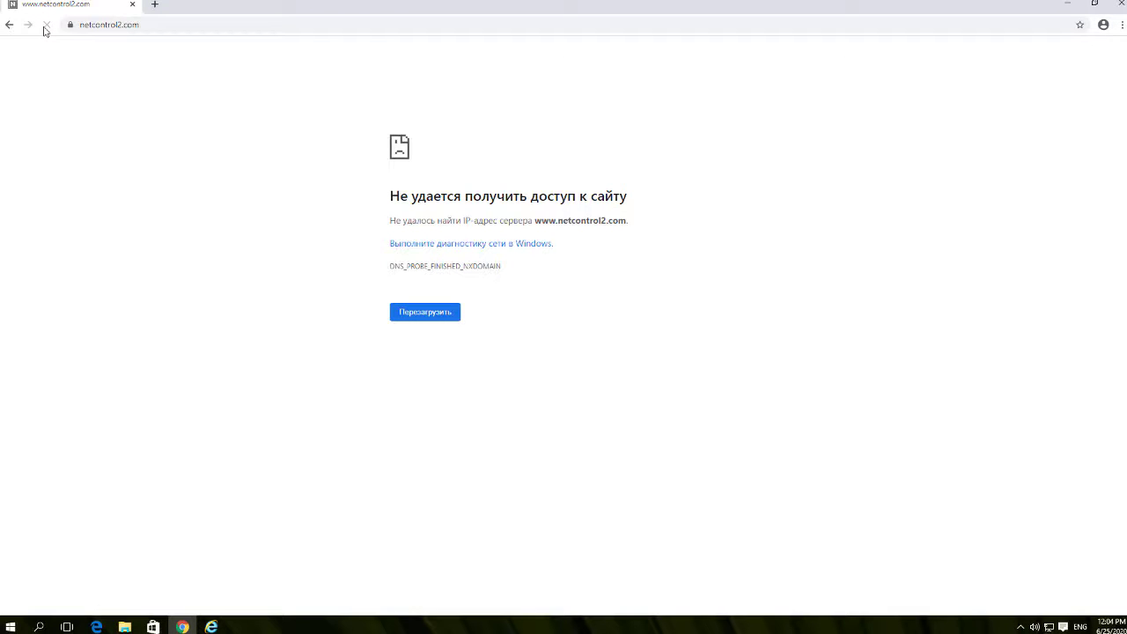
pyautogui.hotkey('ctrl', 'l')
pyautogui.press('End')
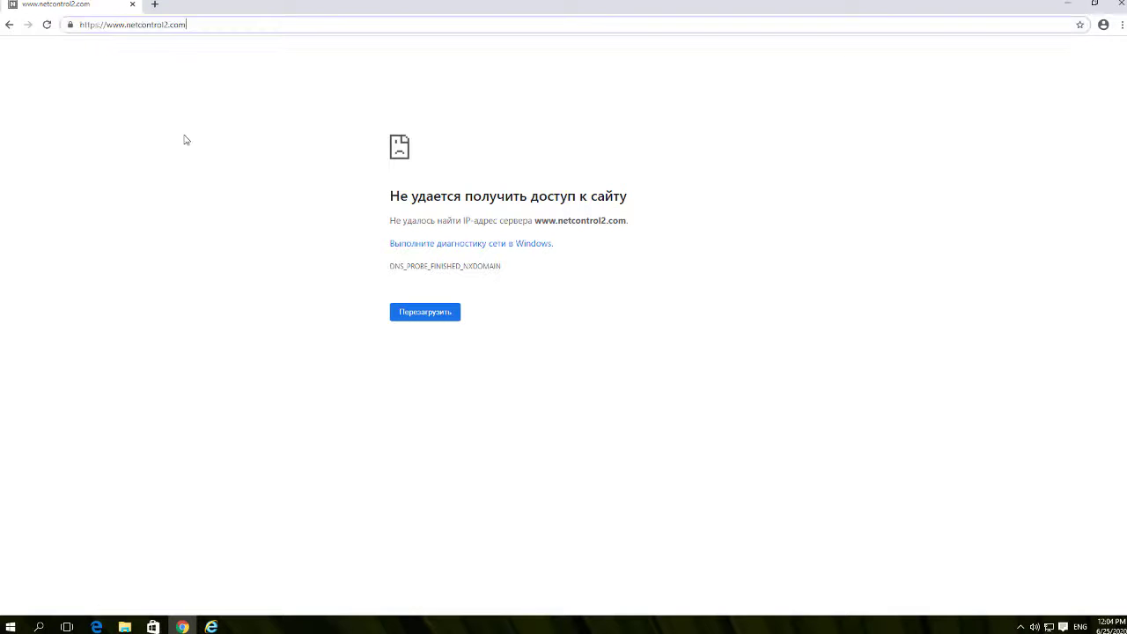
pyautogui.press('BackSpace')
pyautogui.press('BackSpace')
pyautogui.press('BackSpace')
pyautogui.write('ru')
pyautogui.press('Return')
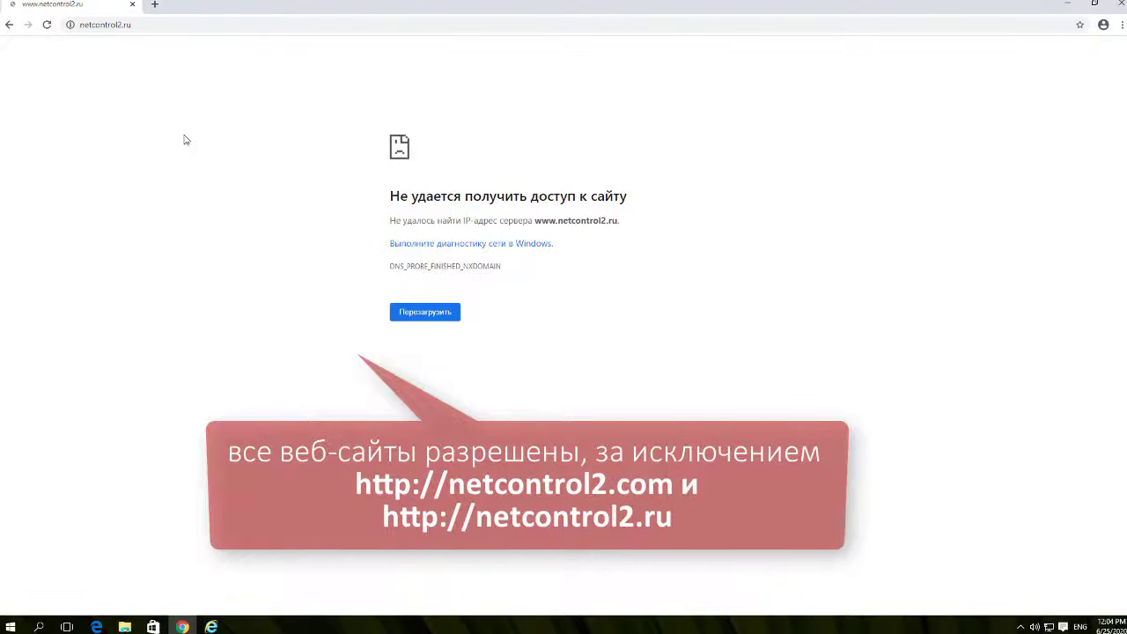
# Open vk.com in the same tab to test a website outside the block list.
pyautogui.click(147, 33)
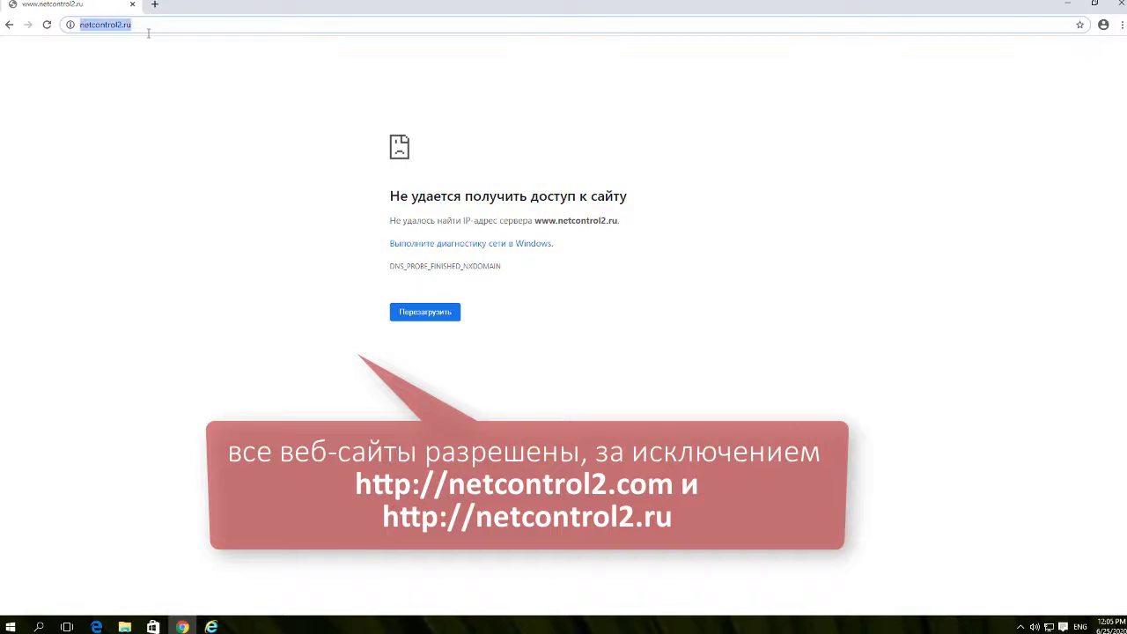
pyautogui.write('vk.co')
pyautogui.press('Return')
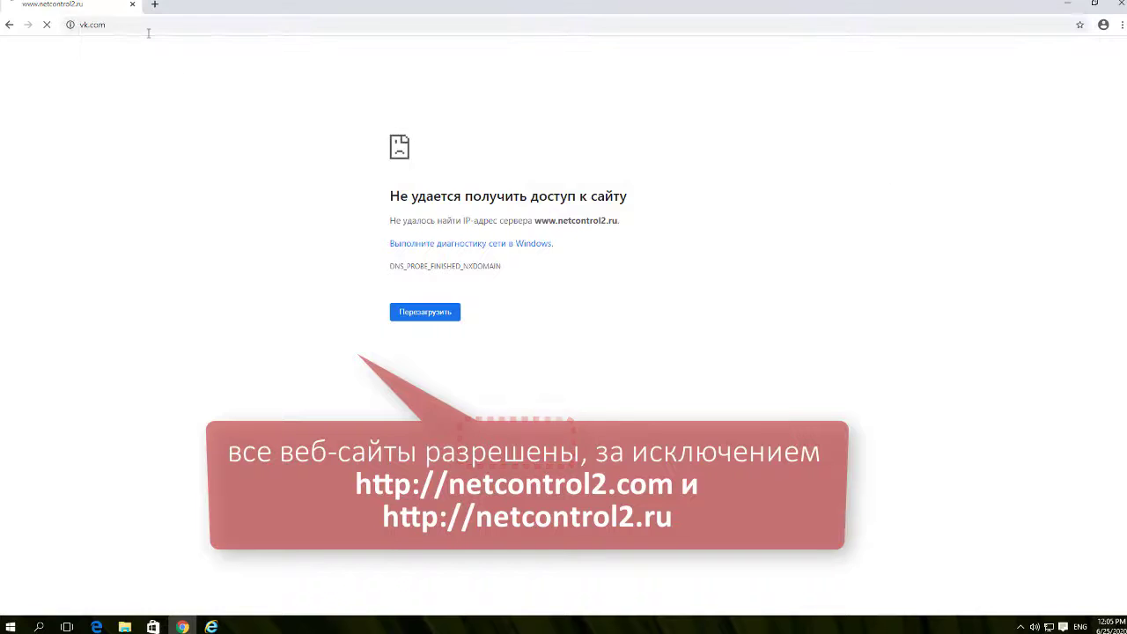